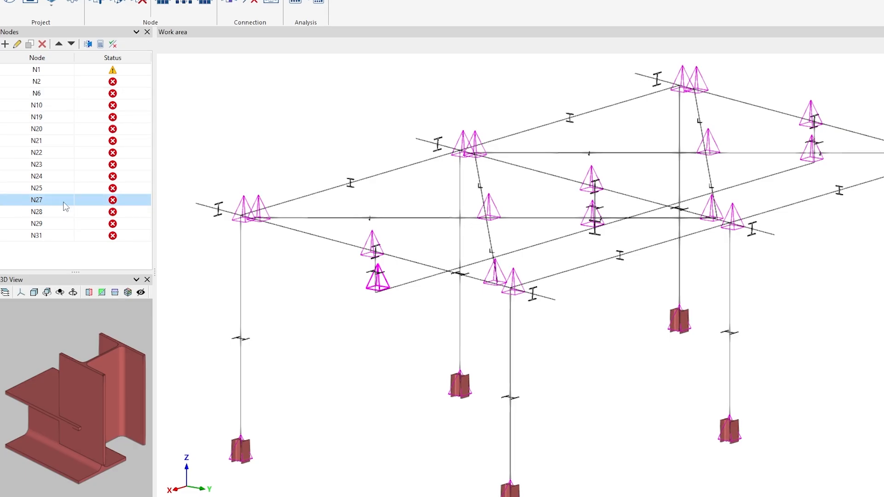
Open node N27's connection between column P1 and beam V1 with its two clash errors
{"action": "mouse_move", "coordinate": [377, 282]}
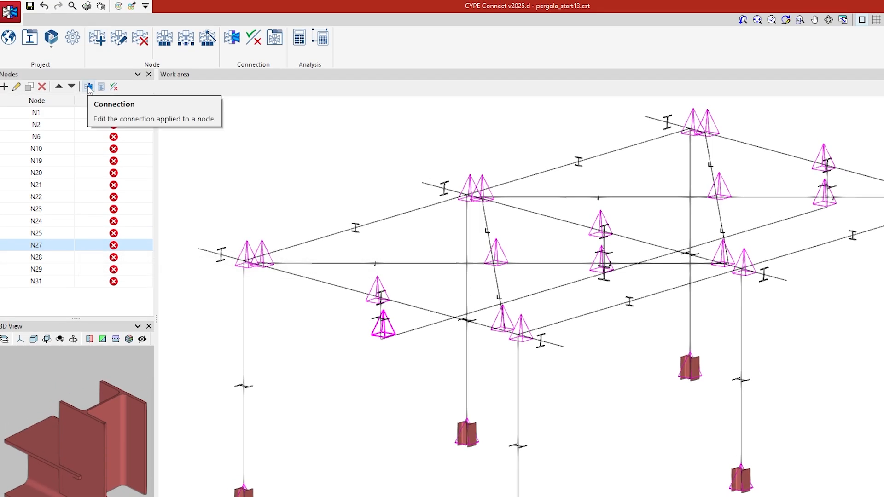
{"action": "left_click", "coordinate": [89, 87]}
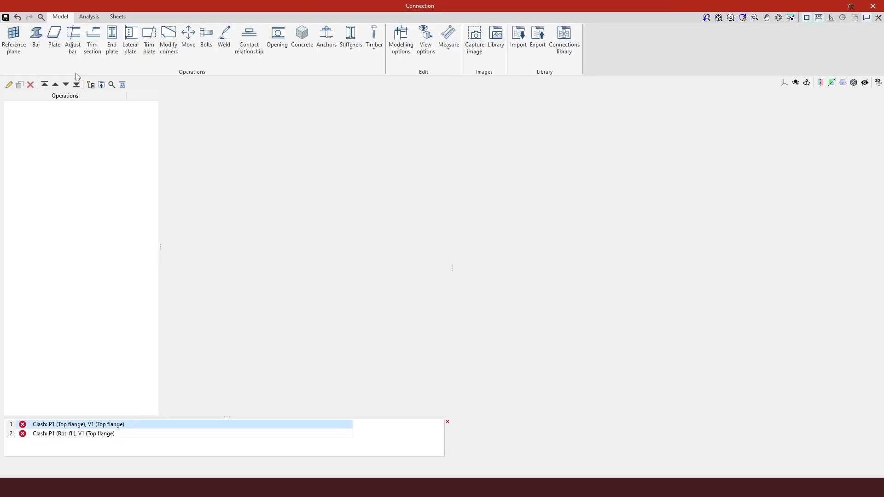
{"action": "left_click", "coordinate": [442, 470]}
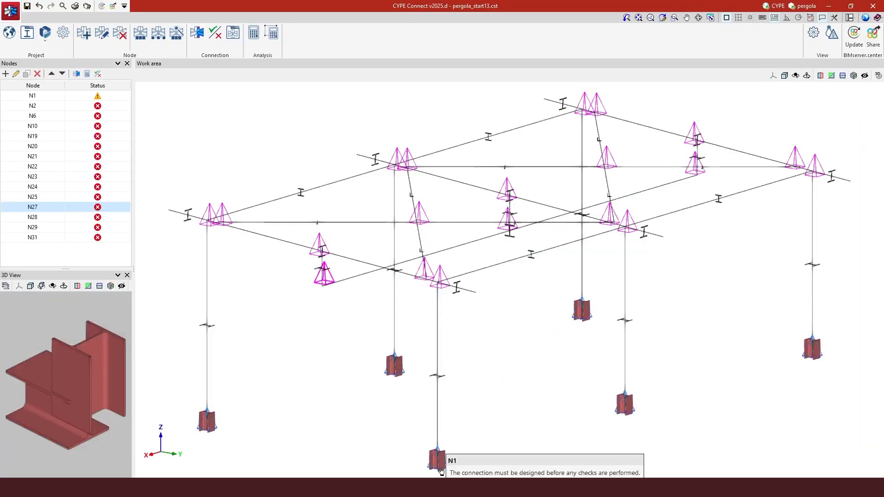
{"action": "left_click", "coordinate": [198, 36]}
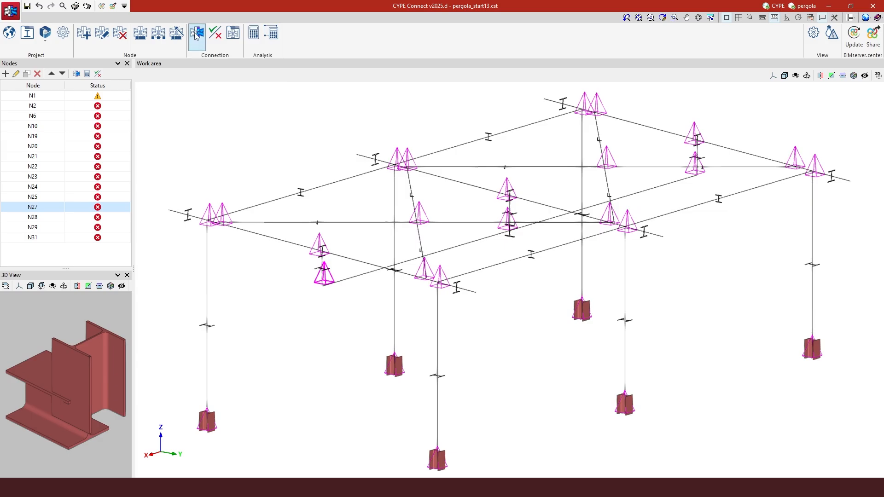
{"action": "left_click", "coordinate": [325, 279]}
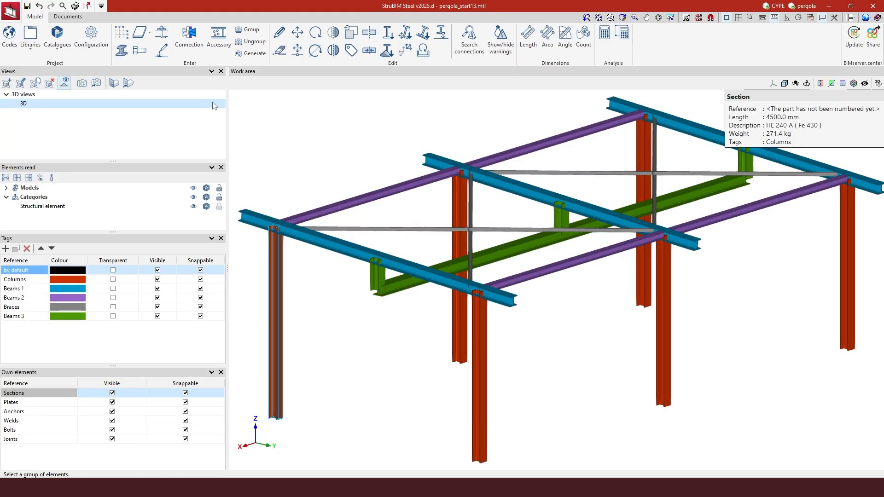
With the Edit tool, open the Type 12 connection at the green beam's end
{"action": "left_click", "coordinate": [191, 46]}
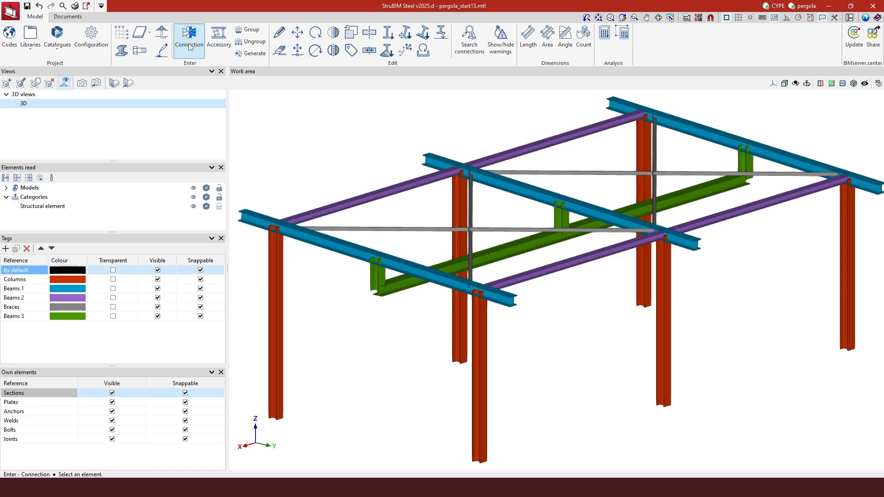
{"action": "left_click", "coordinate": [279, 34]}
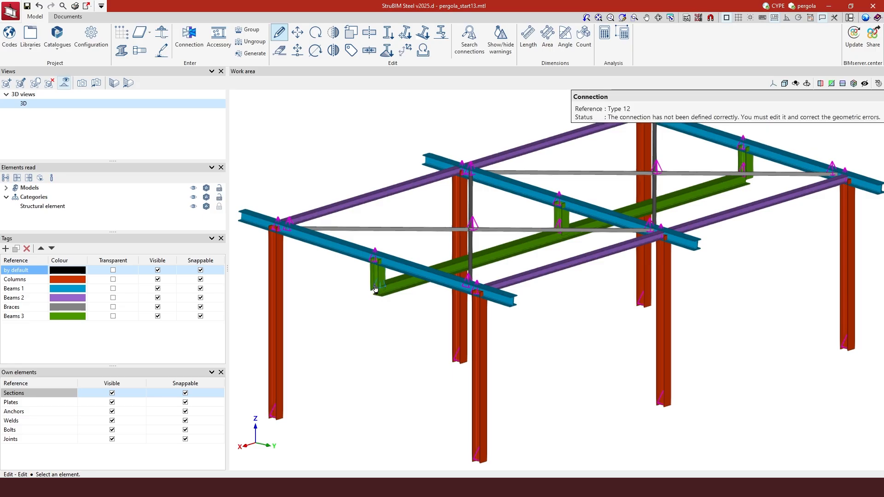
{"action": "middle_click_drag", "start_coordinate": [375, 289], "coordinate": [422, 276]}
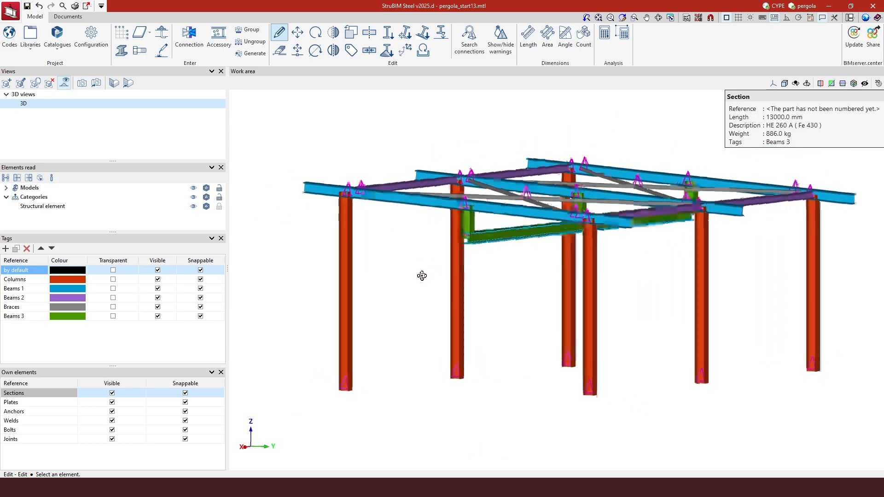
{"action": "scroll", "coordinate": [420, 276], "scroll_direction": "up", "scroll_amount": 1}
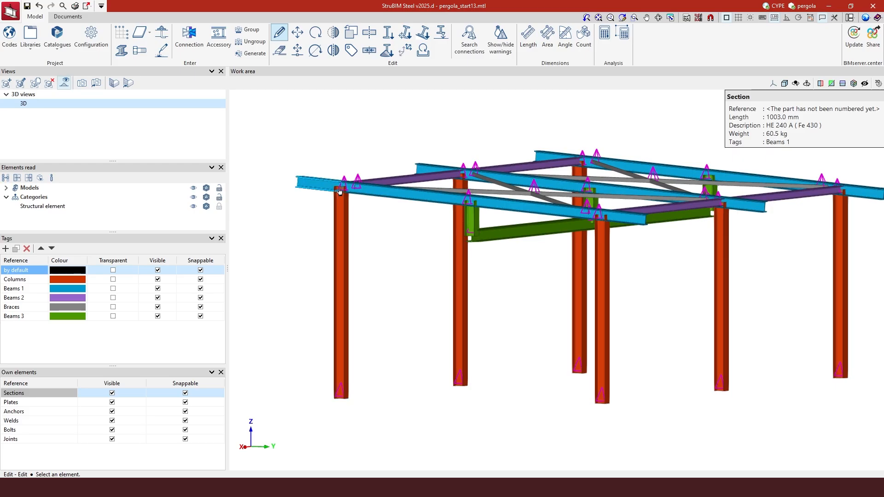
{"action": "middle_click_drag", "start_coordinate": [488, 275], "coordinate": [486, 292], "text": "shift"}
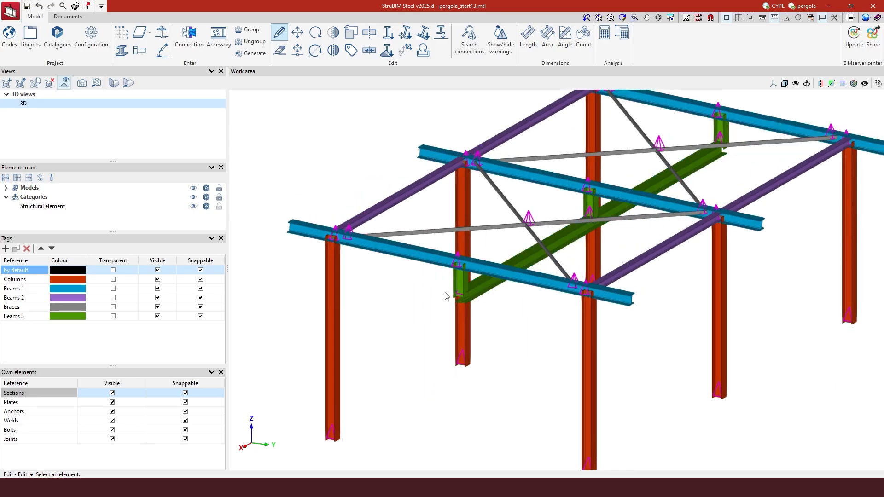
{"action": "scroll", "coordinate": [449, 294], "scroll_direction": "up", "scroll_amount": 6}
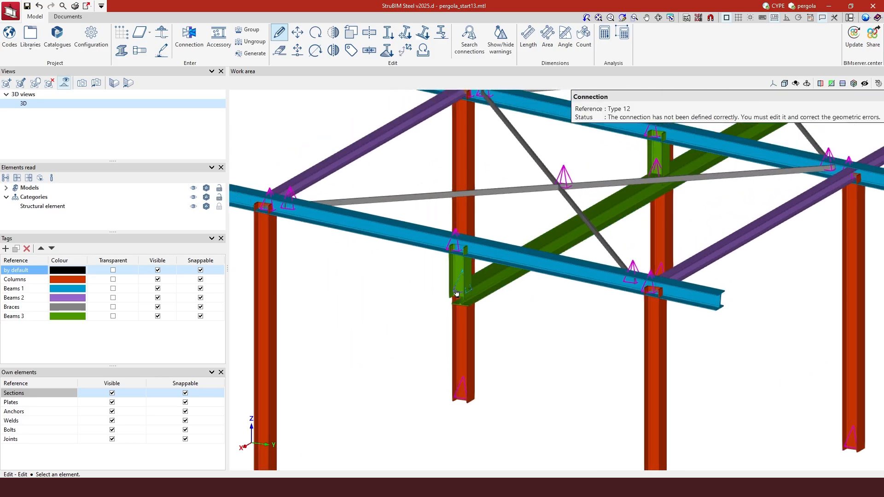
{"action": "left_click", "coordinate": [455, 289]}
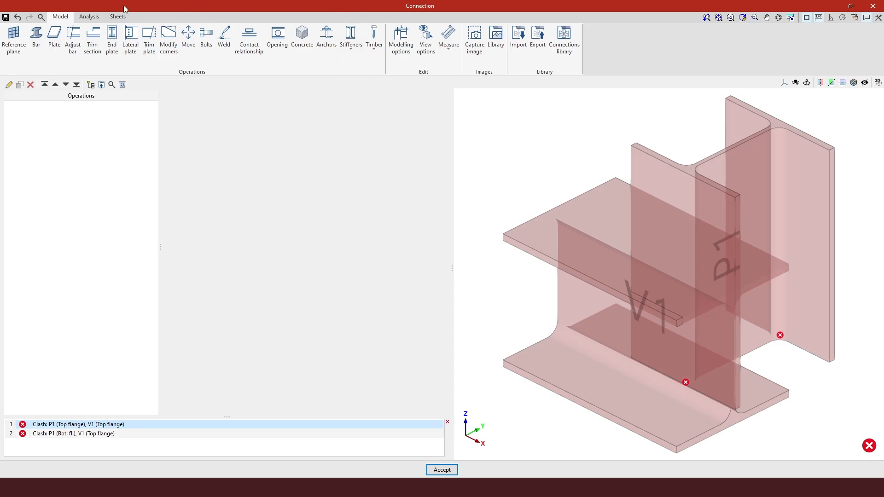
In View options, switch the Sections drawing from transparent to solid and accept
{"action": "left_click", "coordinate": [425, 41]}
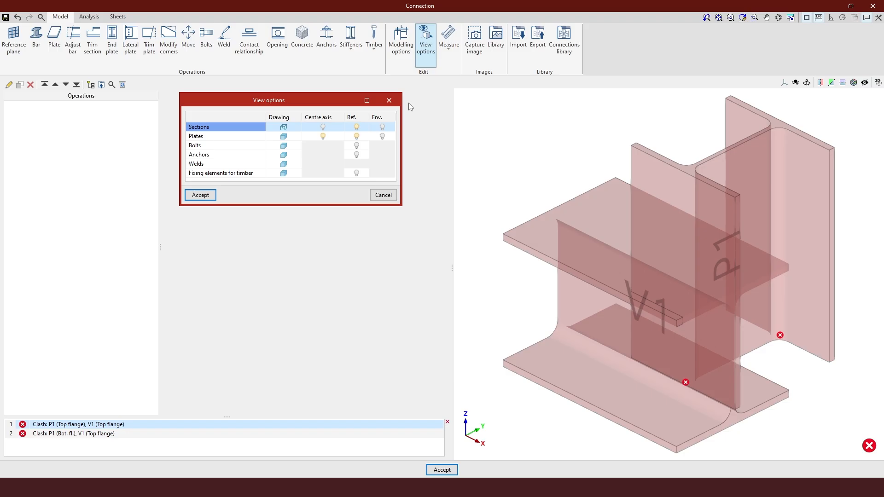
{"action": "left_click", "coordinate": [284, 128]}
{"action": "left_click", "coordinate": [199, 194]}
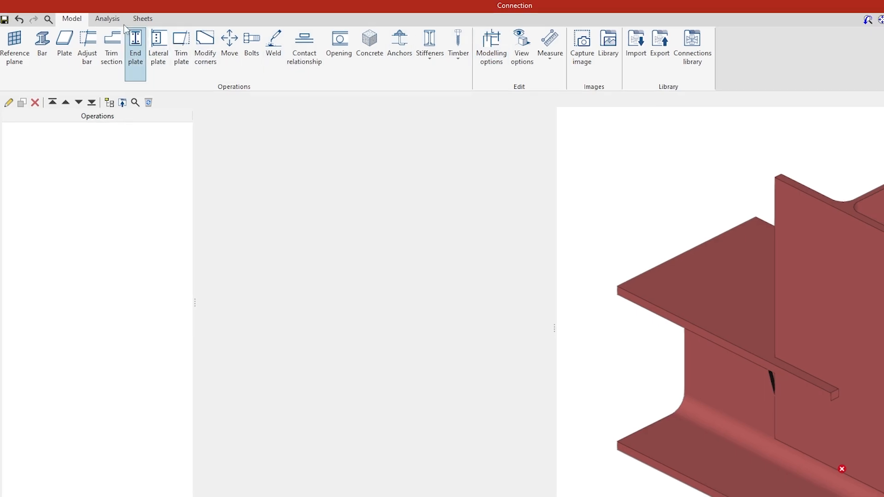
{"action": "left_click", "coordinate": [107, 18]}
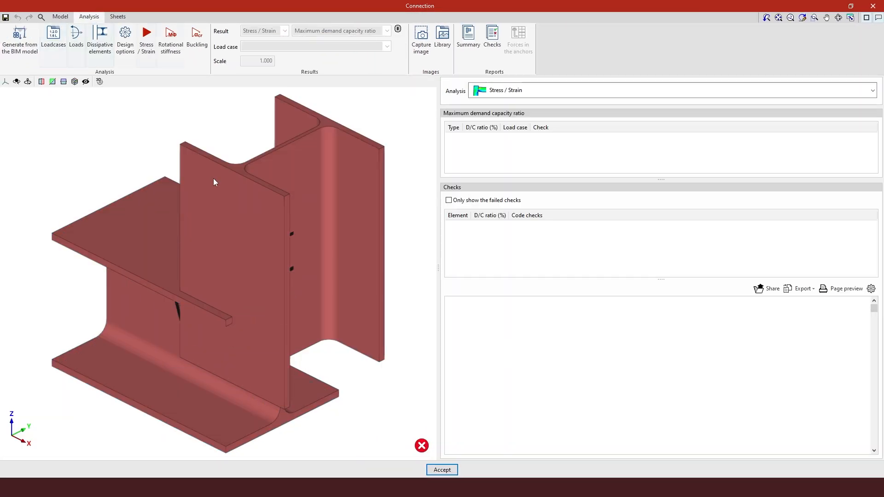
{"action": "left_click", "coordinate": [118, 17]}
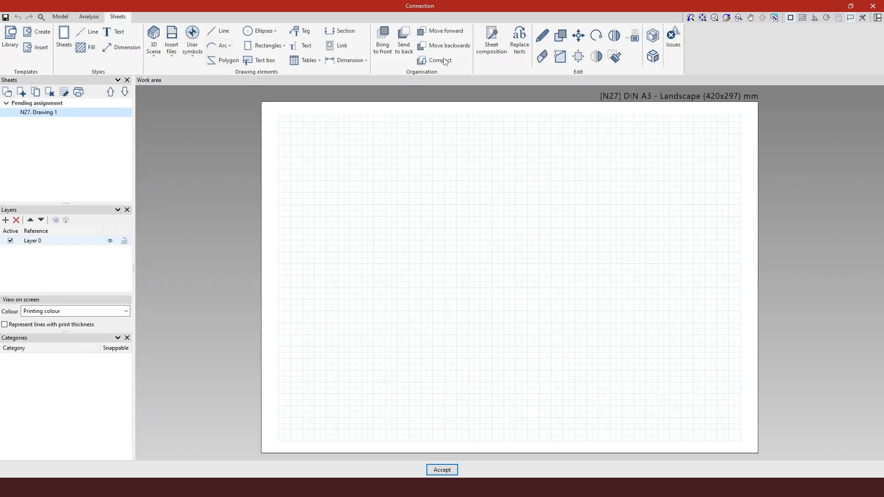
{"action": "left_click", "coordinate": [61, 17]}
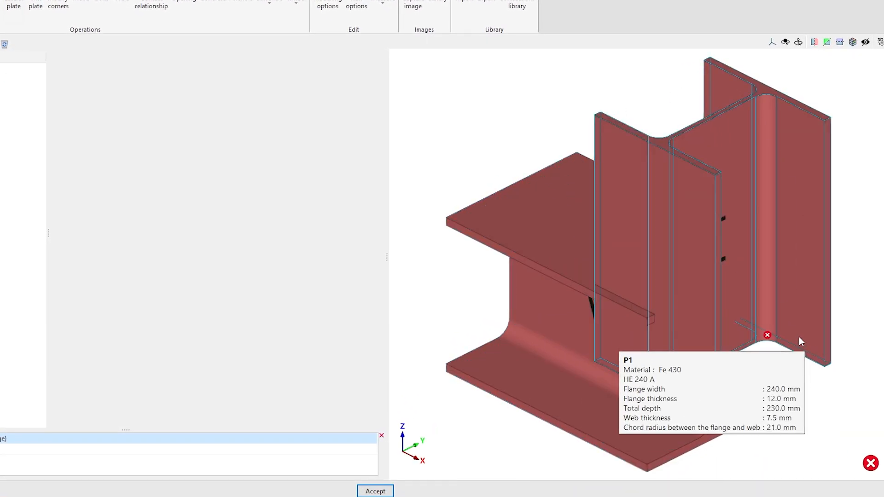
{"action": "right_click_drag", "start_coordinate": [782, 339], "coordinate": [651, 336]}
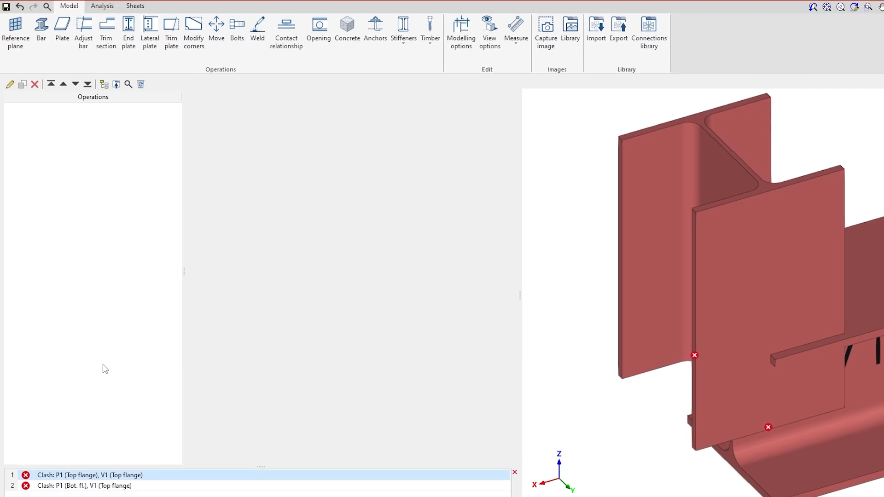
Switch the joint to the preset front elevation view showing P1 and V1 side-on
{"action": "middle_click_drag", "start_coordinate": [563, 346], "coordinate": [574, 322]}
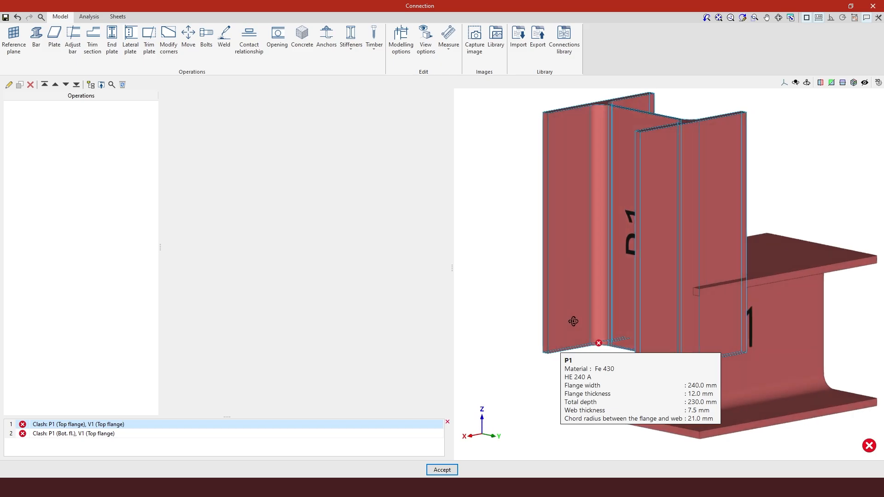
{"action": "scroll", "coordinate": [778, 126], "scroll_direction": "up", "scroll_amount": 1}
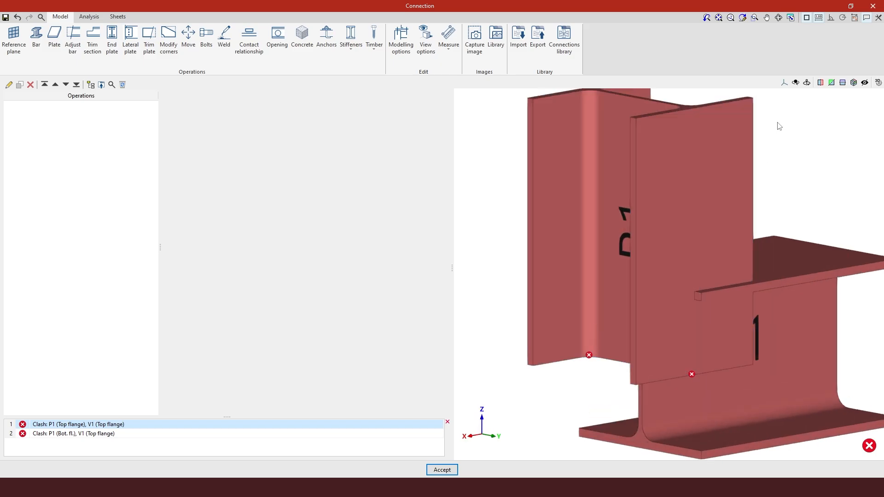
{"action": "left_click", "coordinate": [784, 84]}
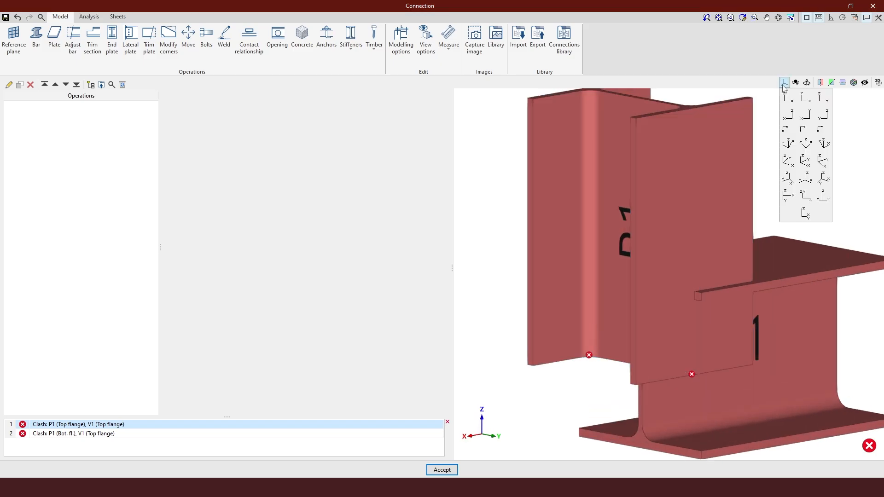
{"action": "left_click", "coordinate": [787, 115]}
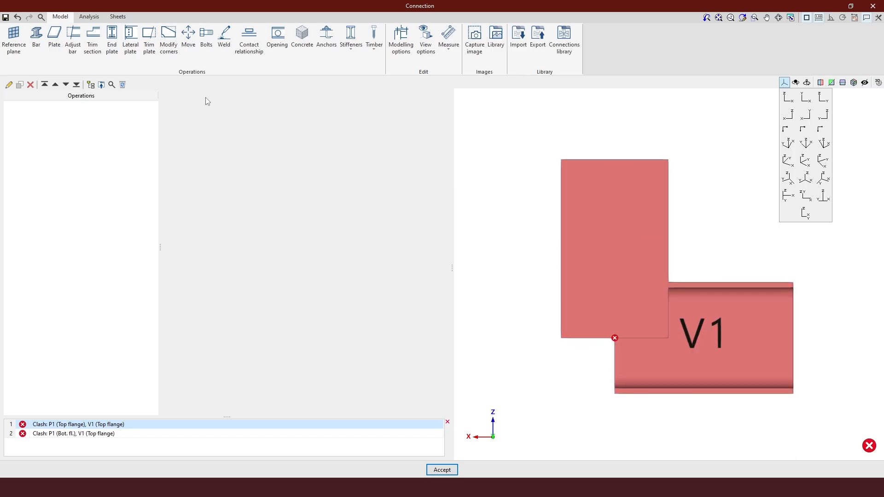
Add an Adjust bar operation fitting V1 to P1's furthest face with -150.0 mm displacement
{"action": "left_click", "coordinate": [78, 49]}
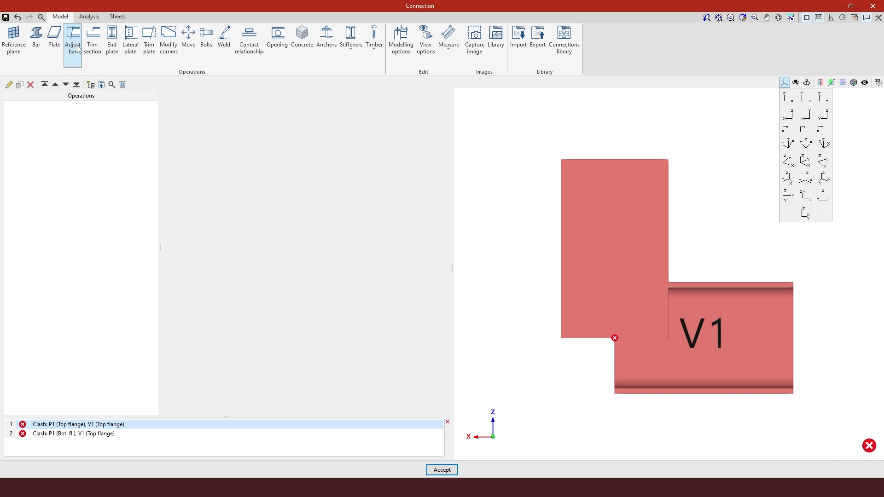
{"action": "left_click", "coordinate": [428, 102]}
{"action": "left_click", "coordinate": [428, 121]}
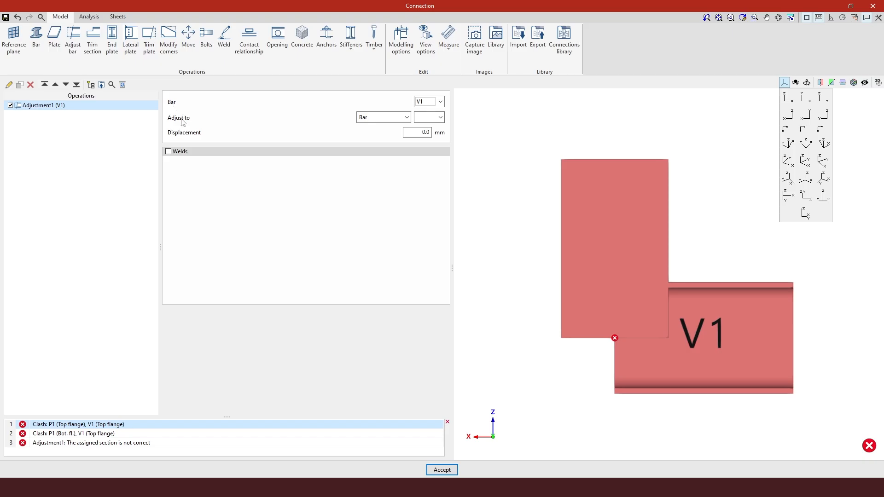
{"action": "left_click", "coordinate": [435, 118]}
{"action": "left_click", "coordinate": [434, 125]}
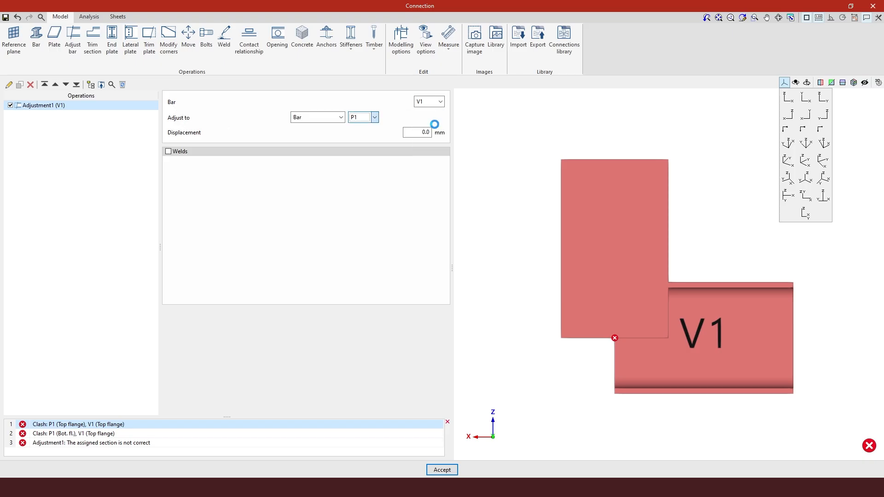
{"action": "left_click", "coordinate": [437, 117]}
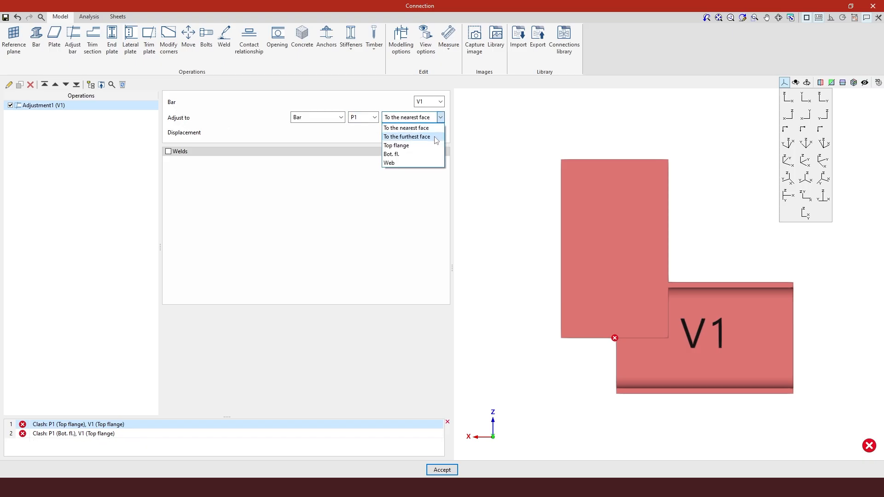
{"action": "left_click", "coordinate": [435, 138]}
{"action": "left_click_drag", "start_coordinate": [420, 133], "coordinate": [468, 133]}
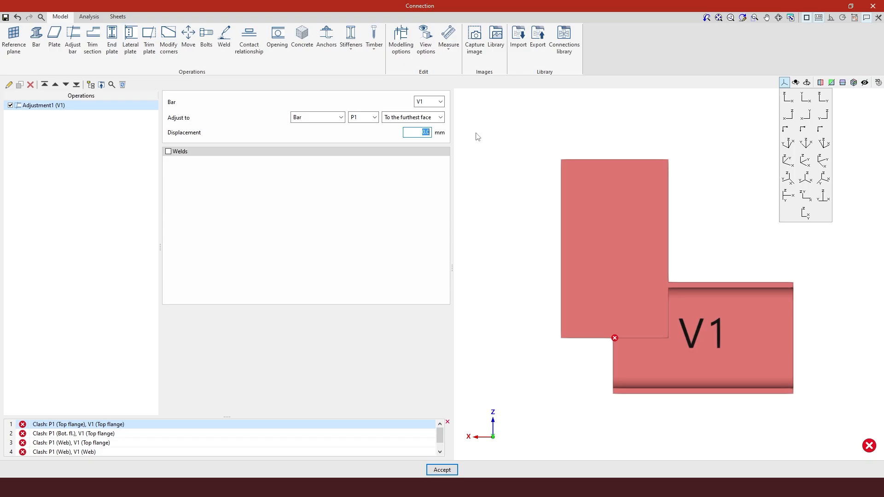
{"action": "key", "text": "BackSpace"}
{"action": "key", "text": "Return"}
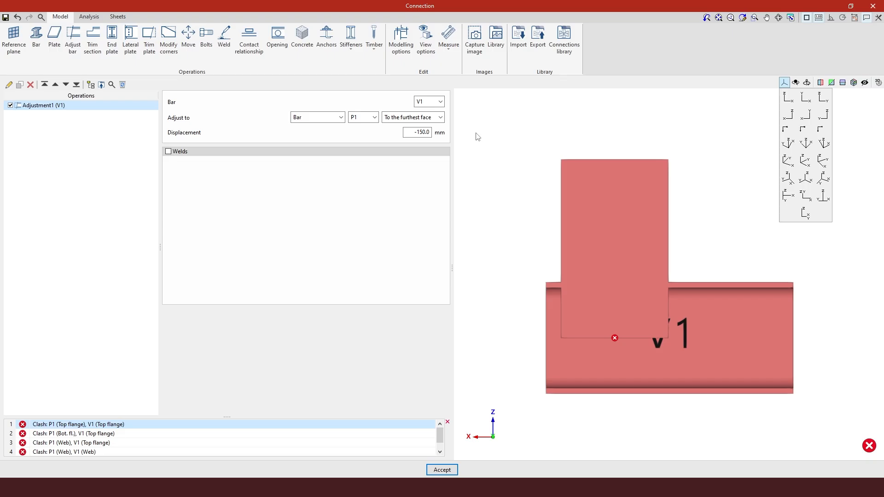
{"action": "middle_click_drag", "start_coordinate": [643, 301], "coordinate": [707, 302], "text": "shift"}
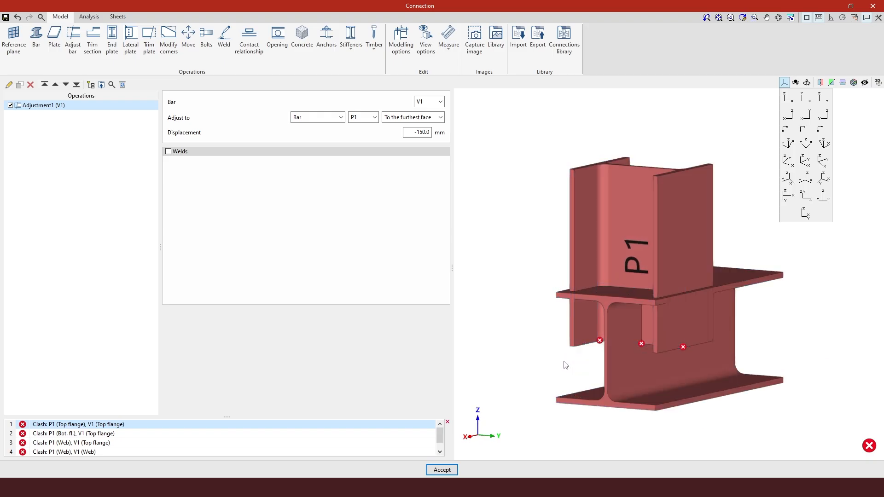
{"action": "middle_click_drag", "start_coordinate": [565, 366], "coordinate": [569, 401], "text": "shift"}
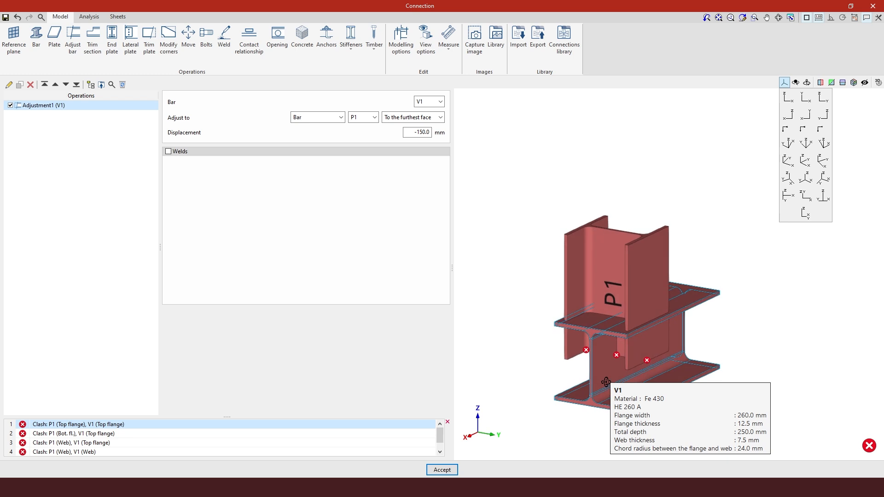
{"action": "scroll", "coordinate": [566, 412], "scroll_direction": "up", "scroll_amount": 3}
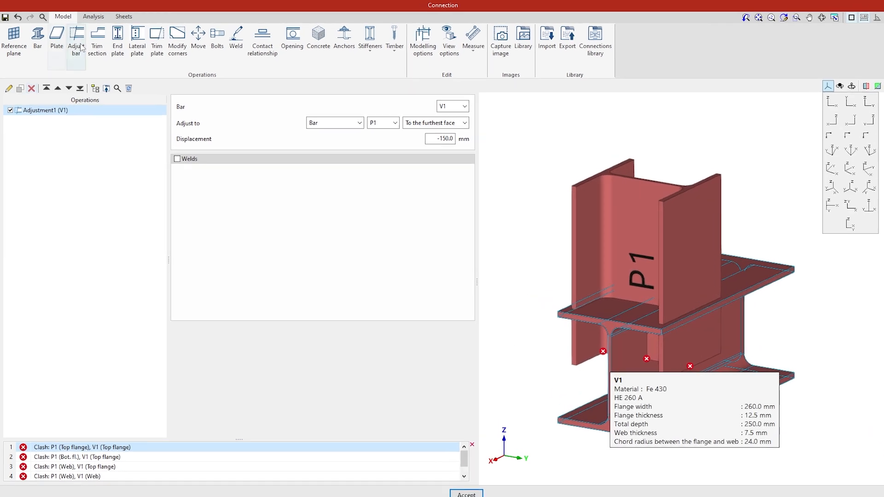
Add an S275 end plate on column P1 joined to beam V1 and accept
{"action": "left_click", "coordinate": [127, 49]}
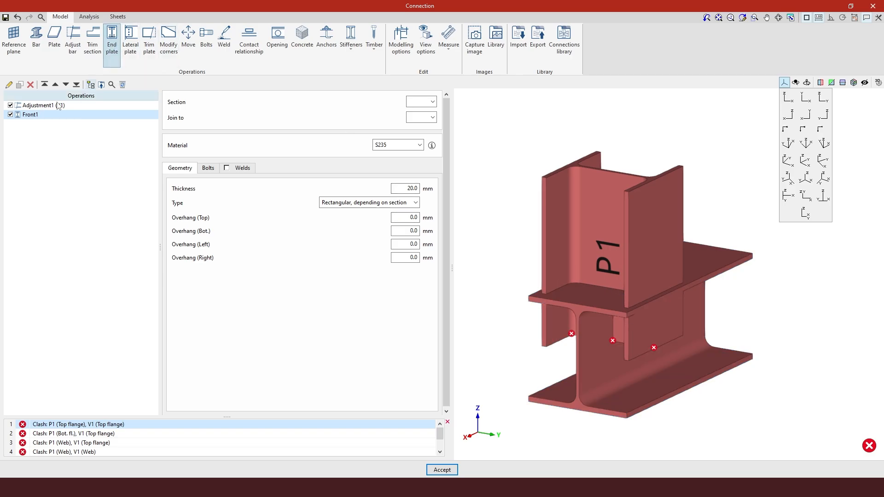
{"action": "left_click", "coordinate": [432, 102]}
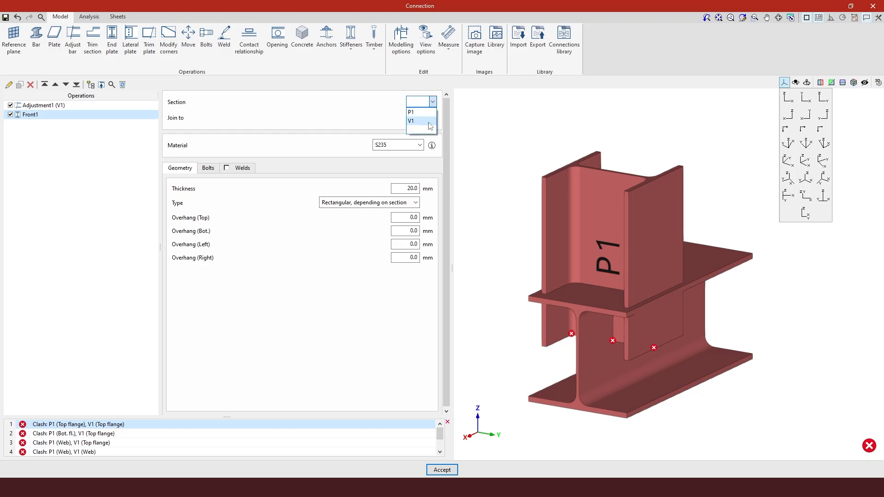
{"action": "left_click", "coordinate": [431, 114]}
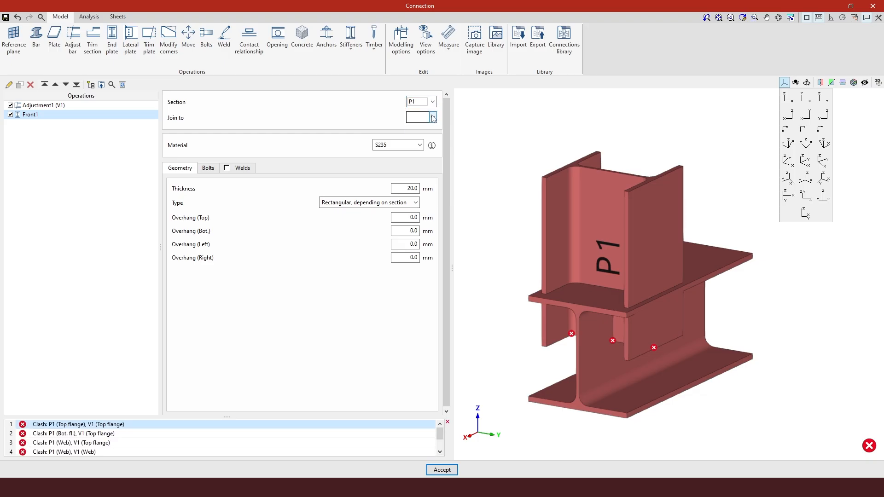
{"action": "left_click", "coordinate": [429, 118]}
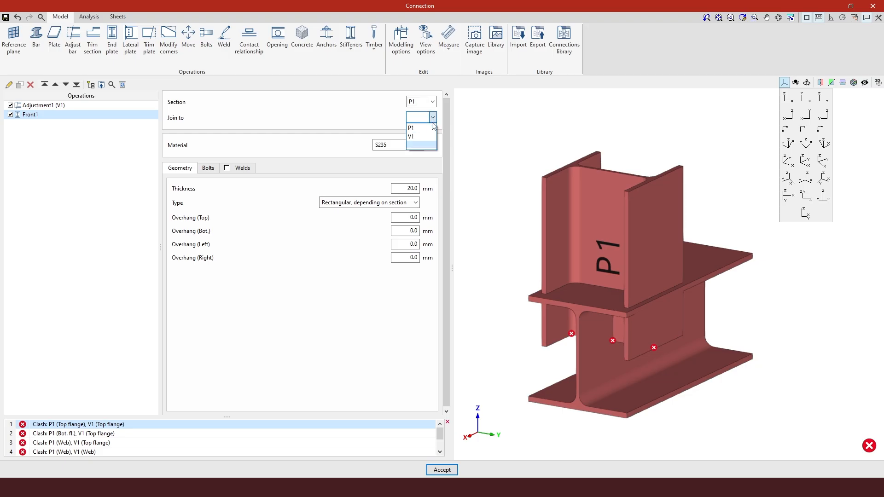
{"action": "left_click", "coordinate": [428, 137]}
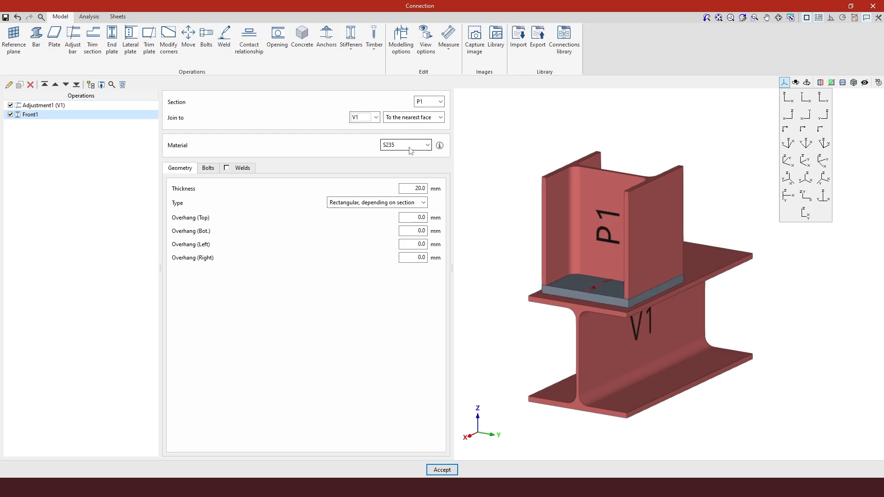
{"action": "left_click", "coordinate": [412, 148]}
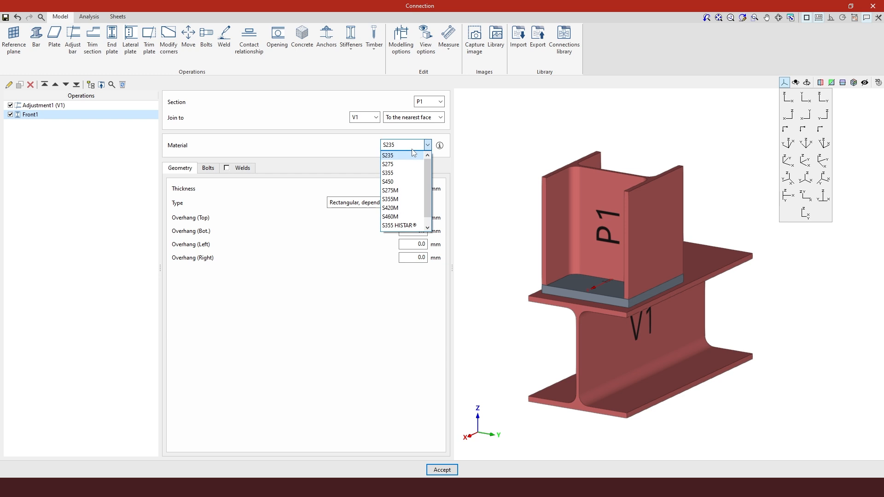
{"action": "left_click", "coordinate": [408, 164]}
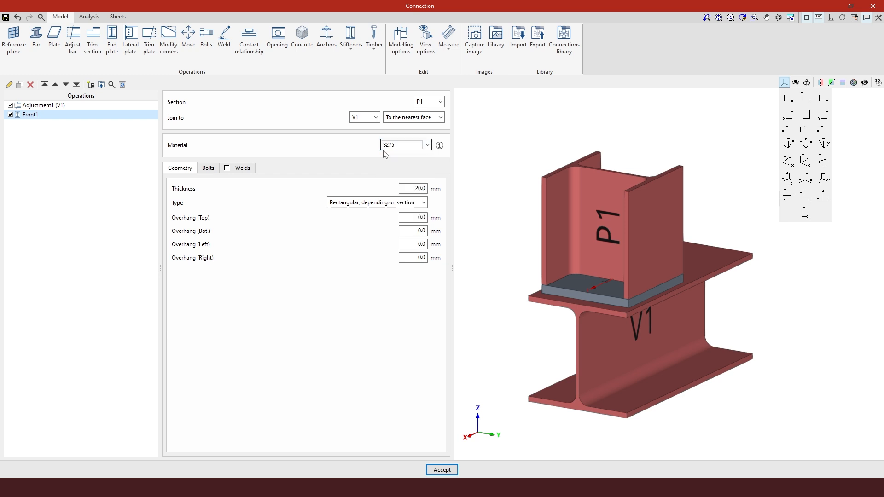
{"action": "left_click", "coordinate": [426, 145]}
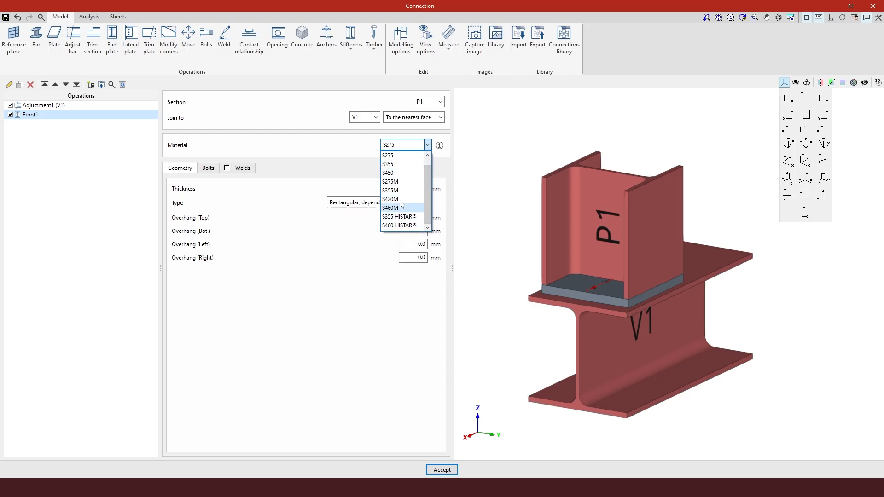
{"action": "left_click", "coordinate": [309, 155]}
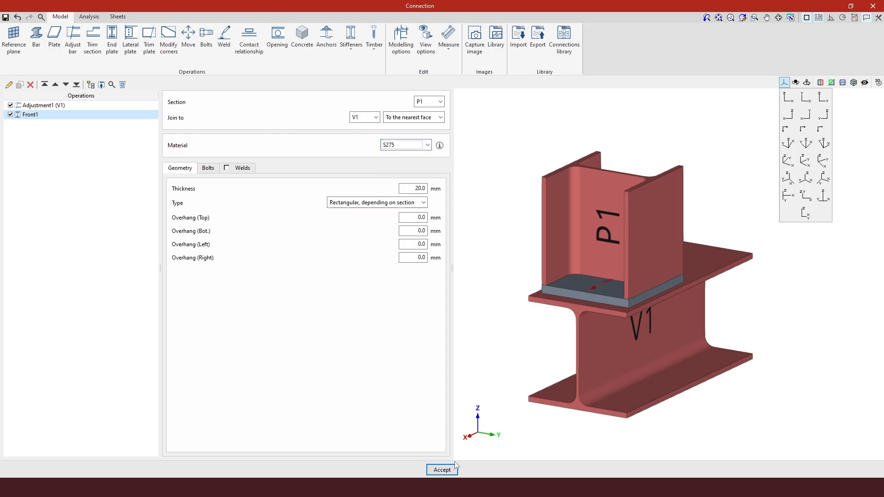
{"action": "left_click", "coordinate": [442, 470]}
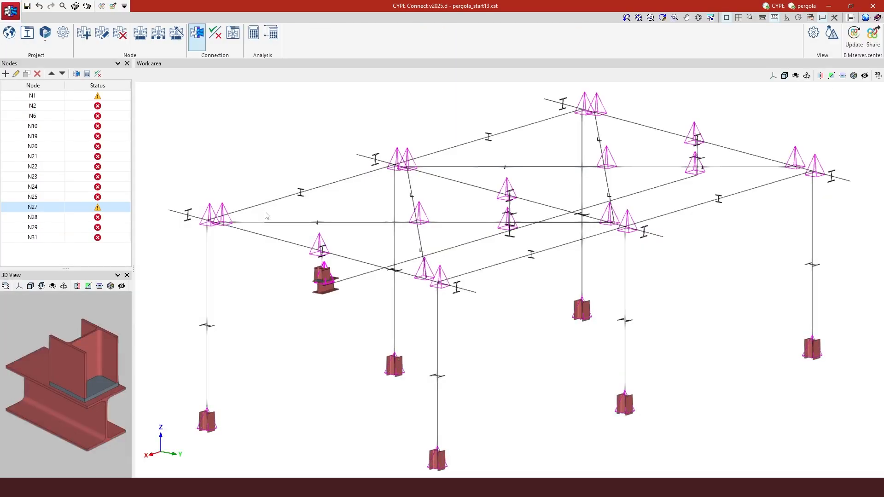
{"action": "left_click", "coordinate": [9, 40]}
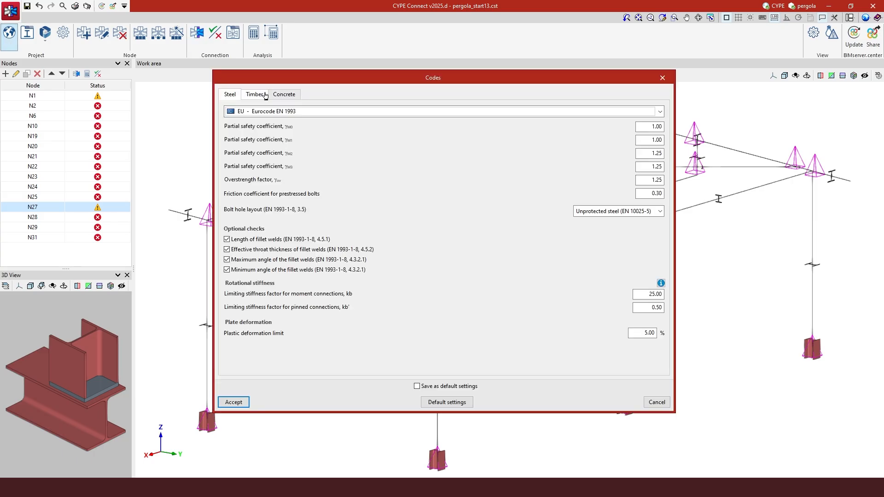
{"action": "left_click", "coordinate": [255, 95]}
{"action": "left_click", "coordinate": [230, 94]}
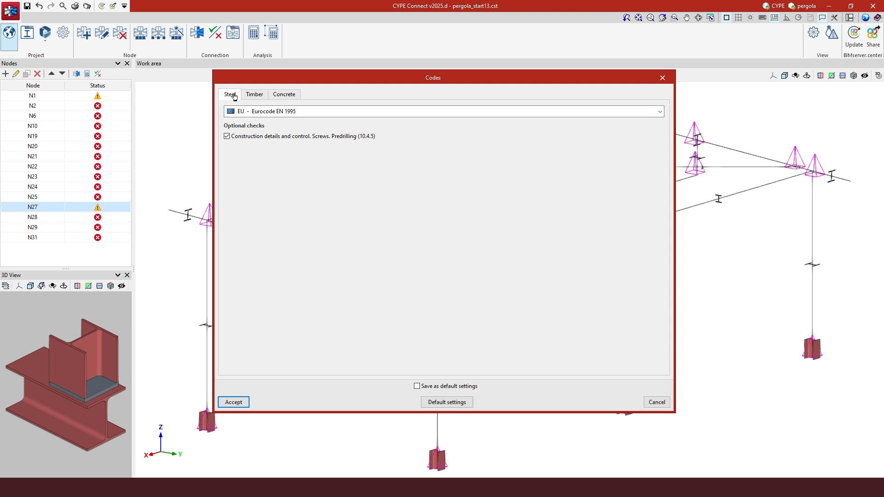
{"action": "left_click", "coordinate": [255, 94]}
{"action": "left_click", "coordinate": [284, 94]}
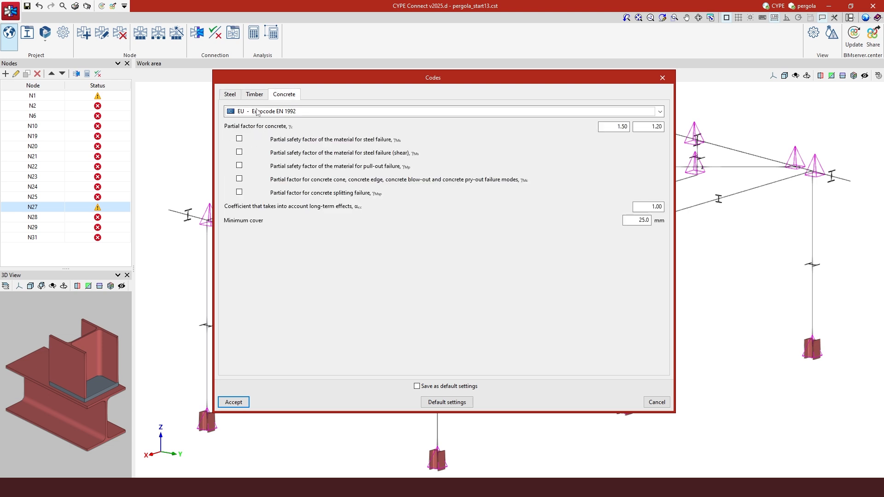
{"action": "left_click", "coordinate": [663, 77]}
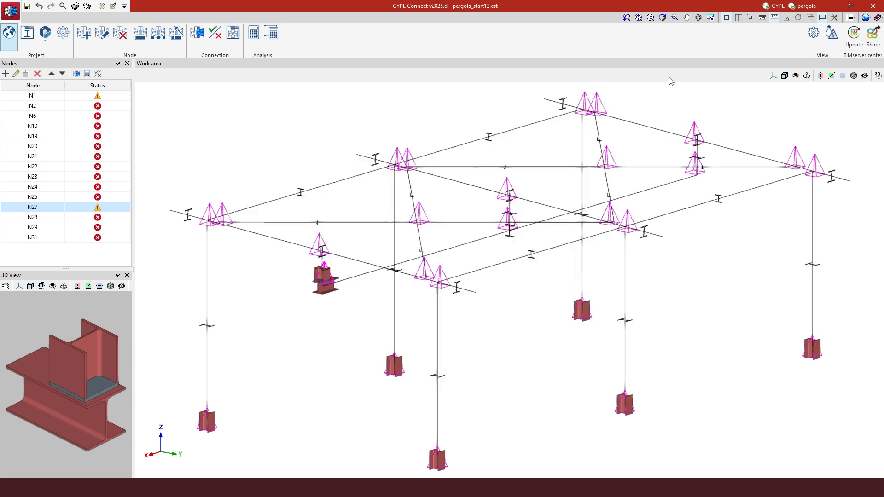
{"action": "left_click", "coordinate": [26, 37]}
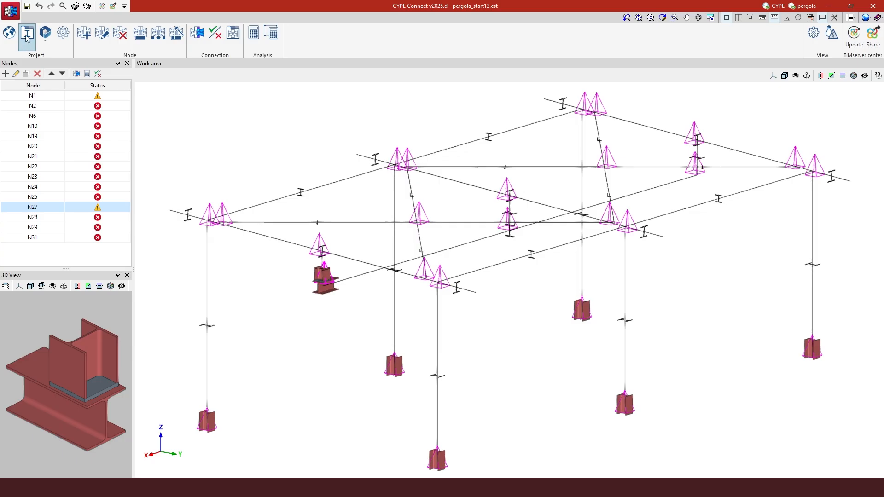
{"action": "left_click", "coordinate": [26, 36]}
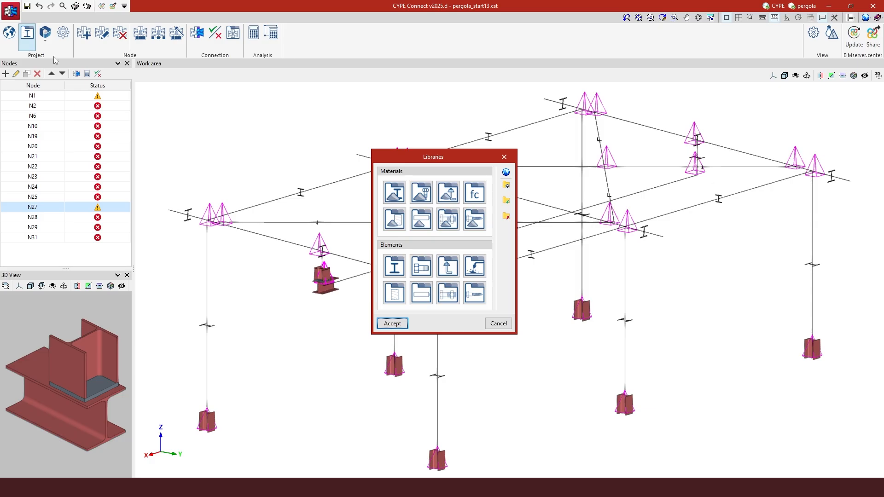
{"action": "left_click", "coordinate": [400, 194]}
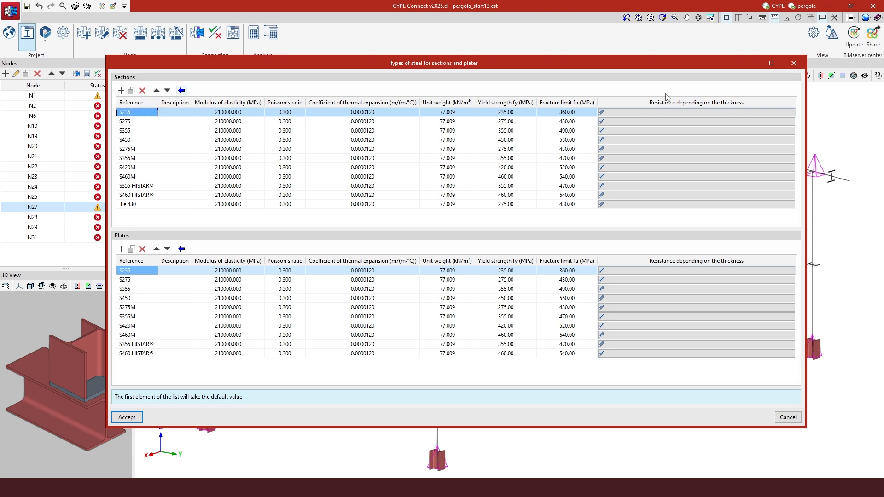
{"action": "left_click", "coordinate": [799, 63]}
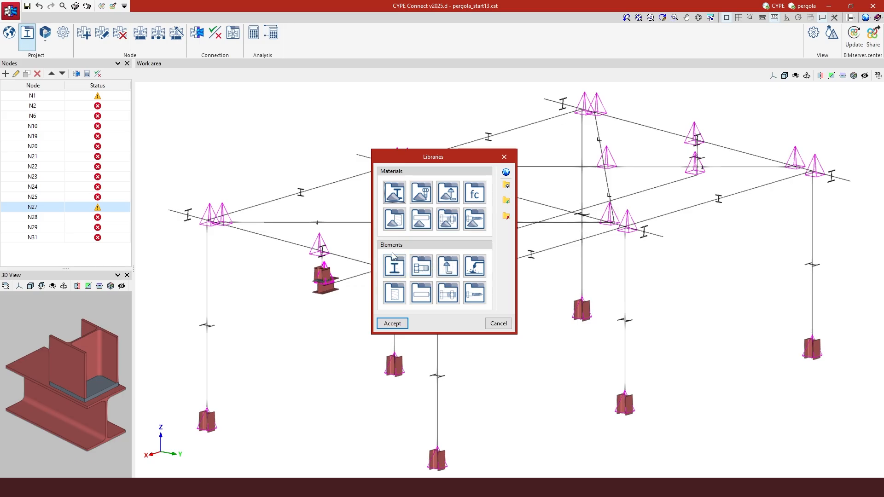
{"action": "left_click", "coordinate": [419, 272]}
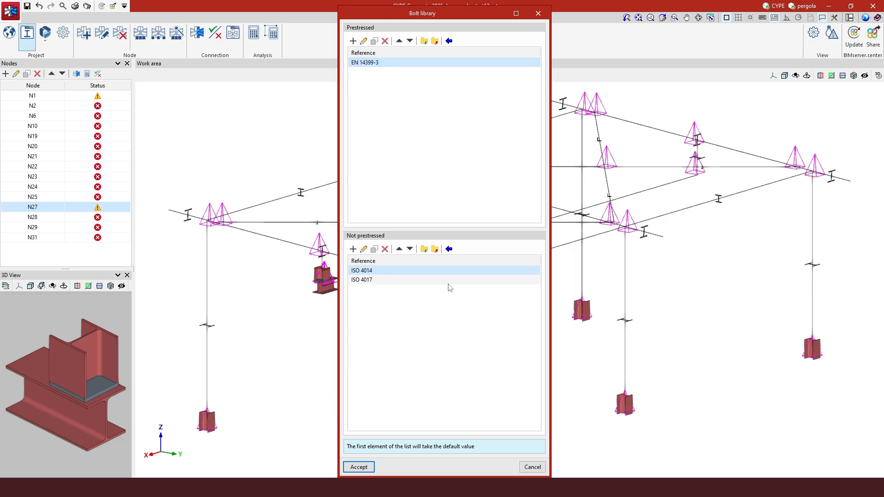
{"action": "left_click", "coordinate": [546, 17]}
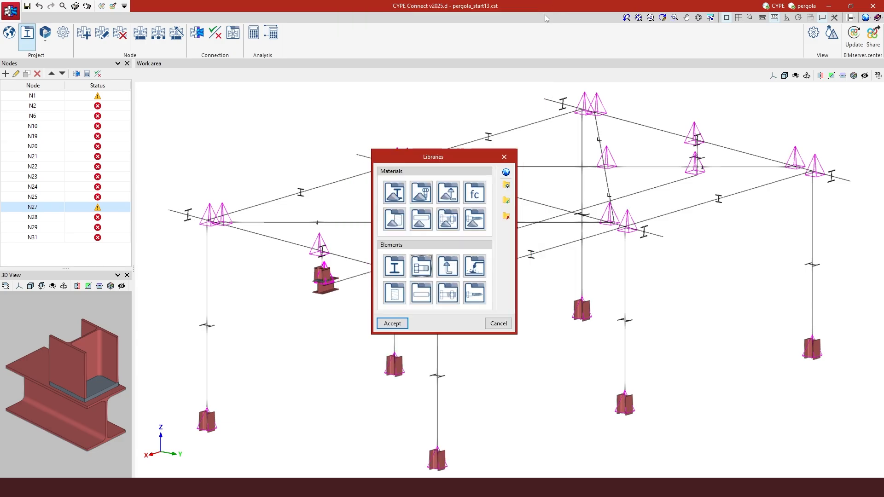
{"action": "left_click", "coordinate": [513, 158]}
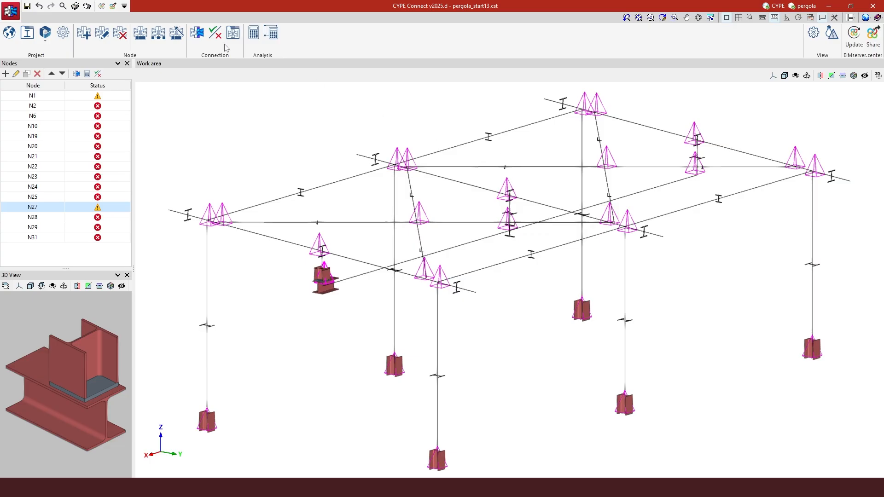
Reopen node N27's connection and set the Front1 end plate thickness to 10 mm
{"action": "left_click", "coordinate": [202, 35]}
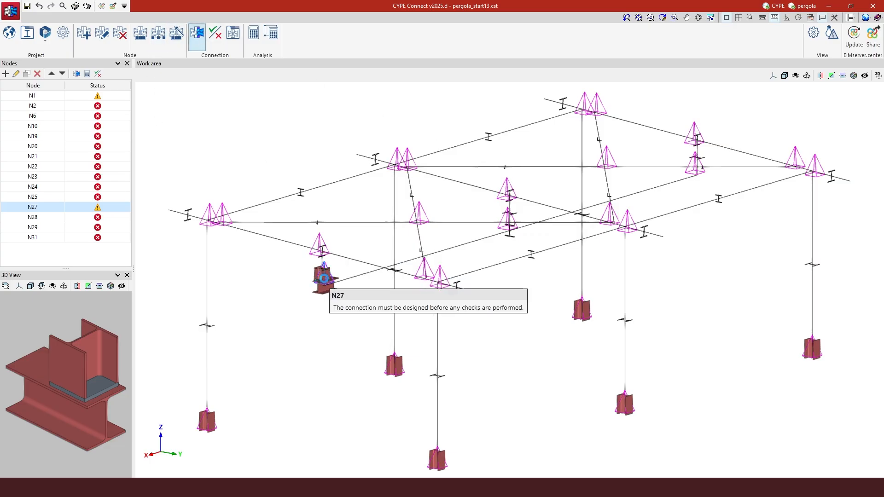
{"action": "left_click", "coordinate": [324, 278]}
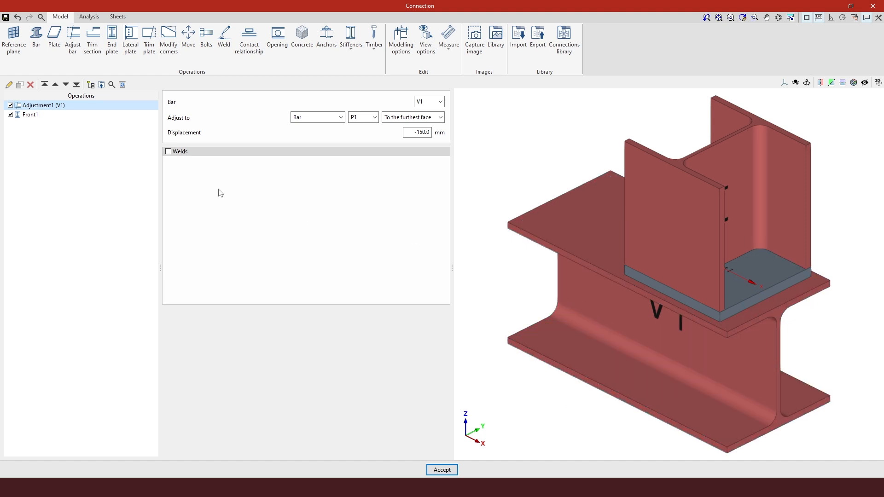
{"action": "left_click", "coordinate": [69, 114]}
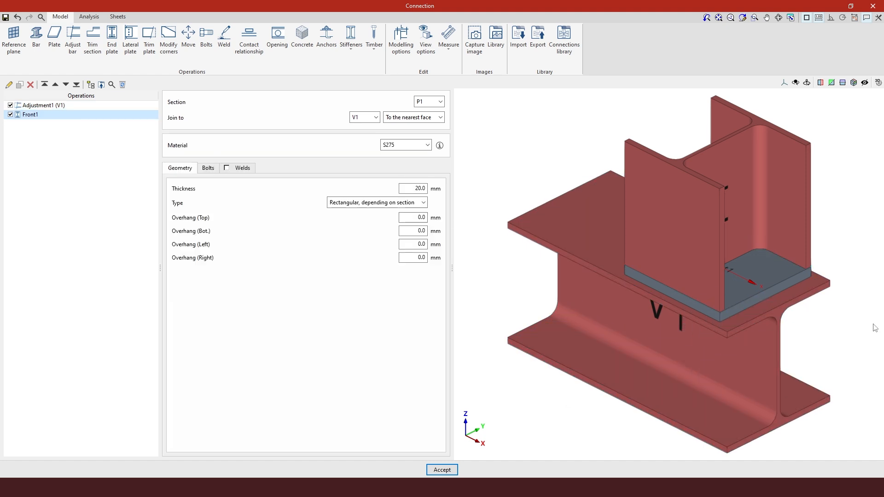
{"action": "middle_click_drag", "start_coordinate": [822, 326], "coordinate": [712, 325]}
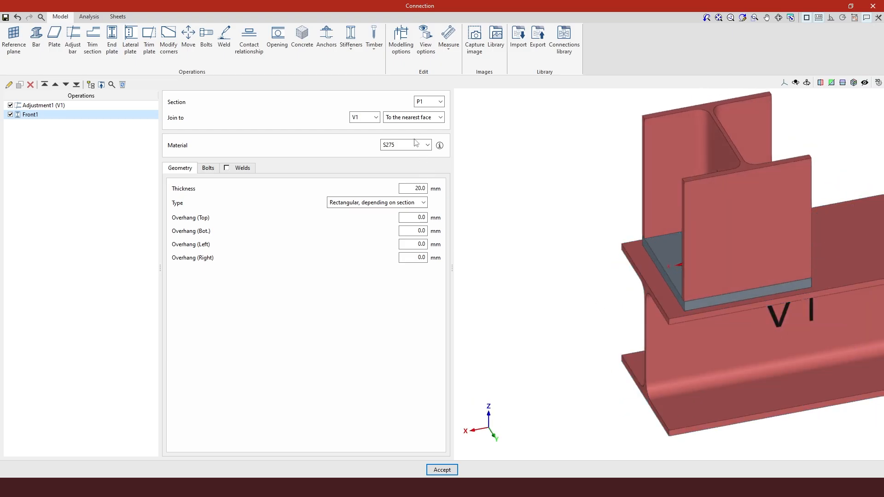
{"action": "left_click", "coordinate": [413, 188]}
{"action": "type", "text": "10"}
{"action": "key", "text": "Tab"}
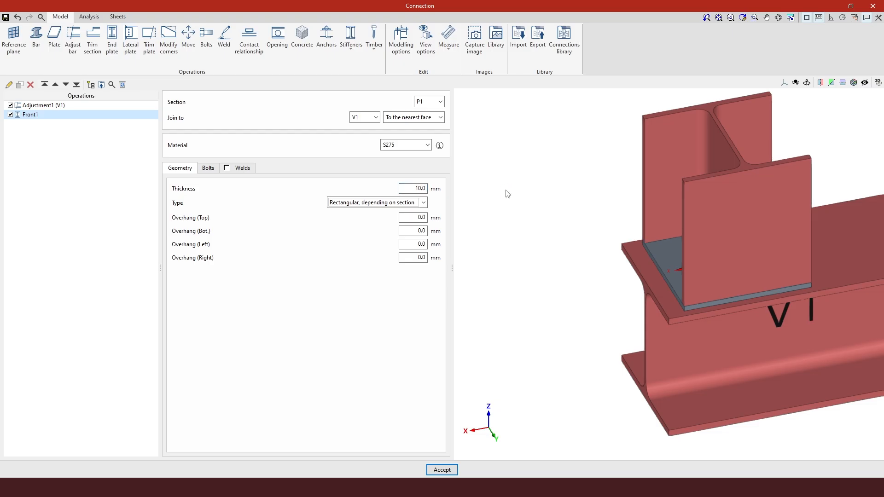
{"action": "scroll", "coordinate": [629, 304], "scroll_direction": "down", "scroll_amount": 2}
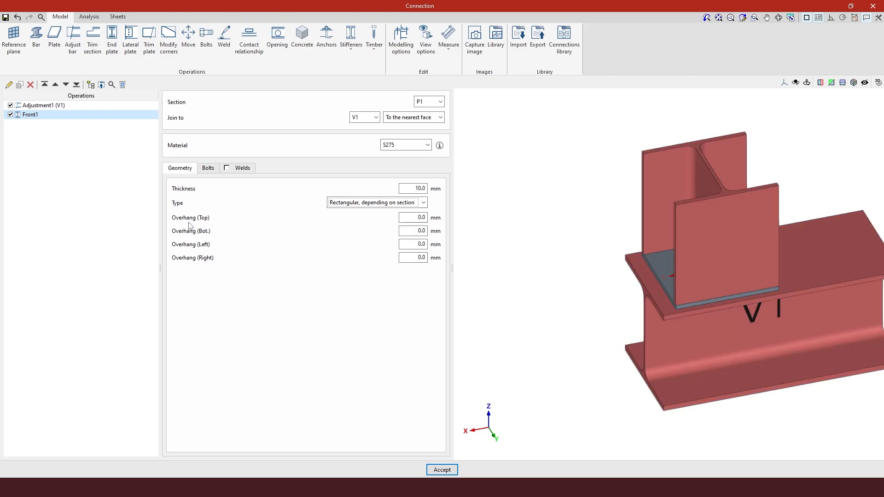
{"action": "left_click", "coordinate": [785, 83]}
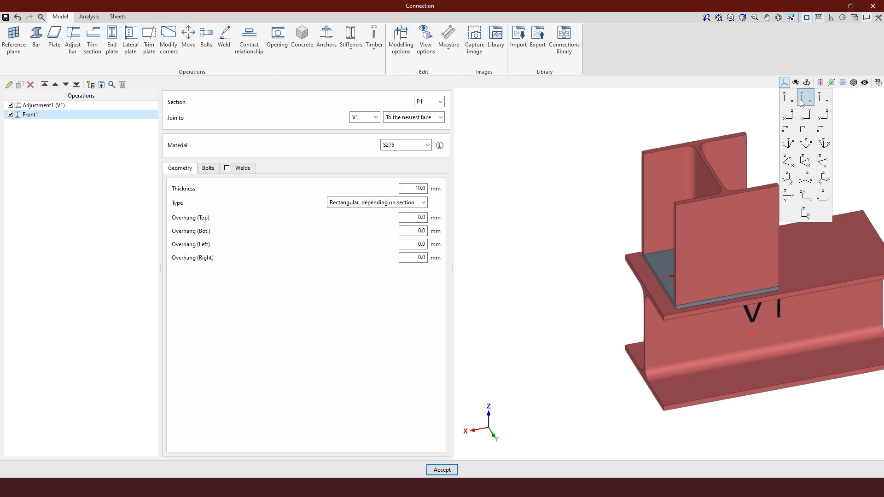
In a front view, set the end plate's top and bottom overhangs to 15 mm
{"action": "left_click", "coordinate": [802, 101]}
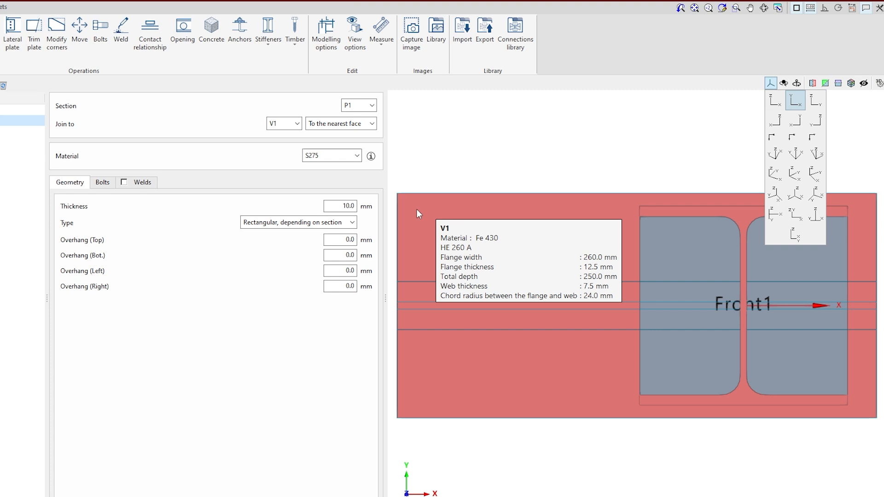
{"action": "left_click_drag", "start_coordinate": [343, 239], "coordinate": [426, 241]}
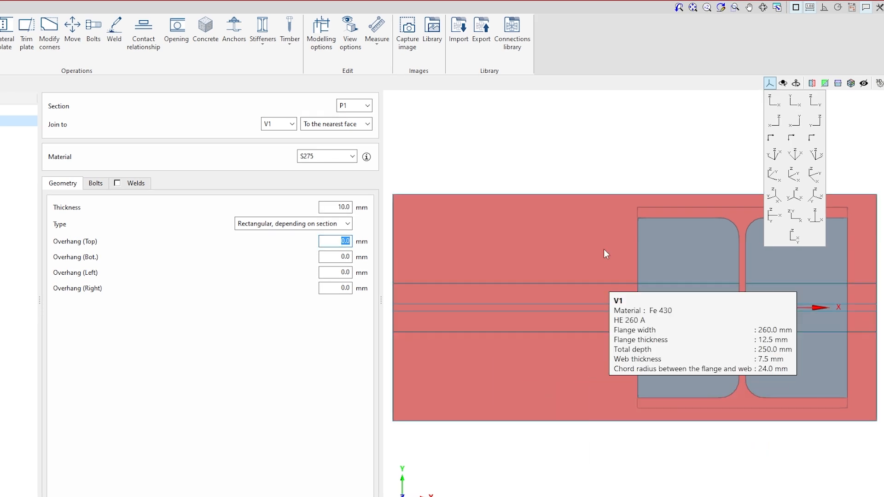
{"action": "left_click", "coordinate": [380, 48]}
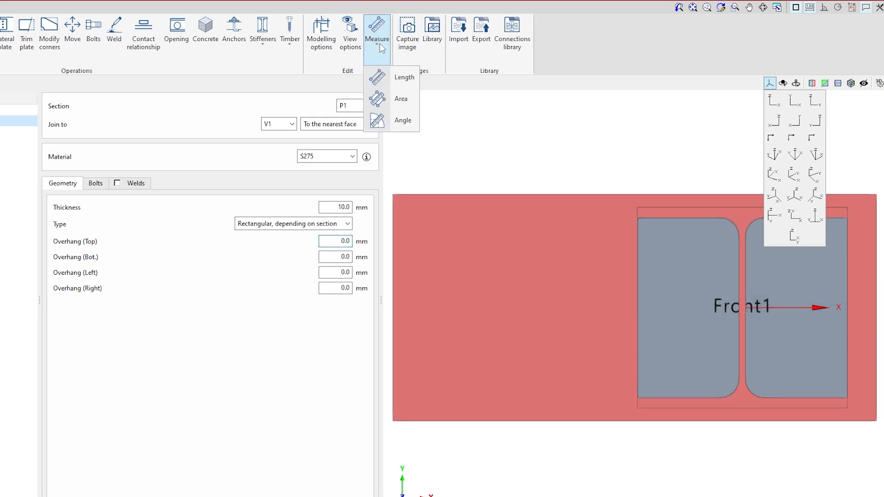
{"action": "left_click", "coordinate": [394, 78]}
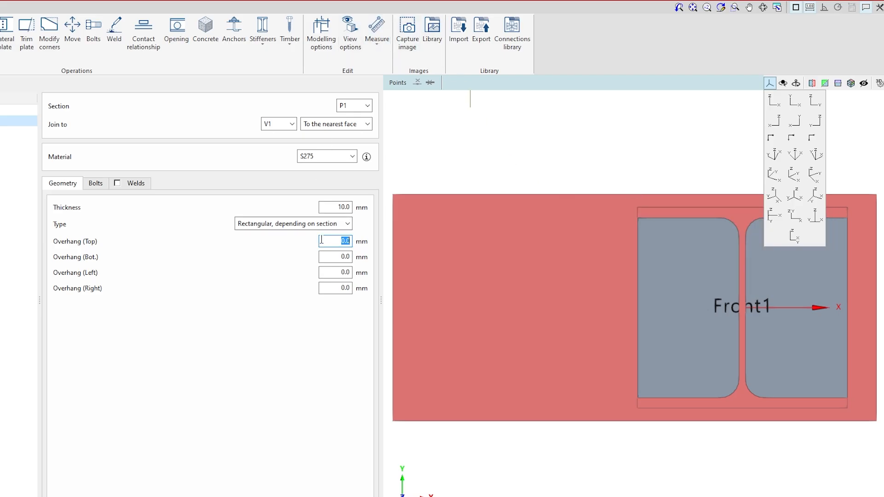
{"action": "type", "text": "15"}
{"action": "key", "text": "Tab"}
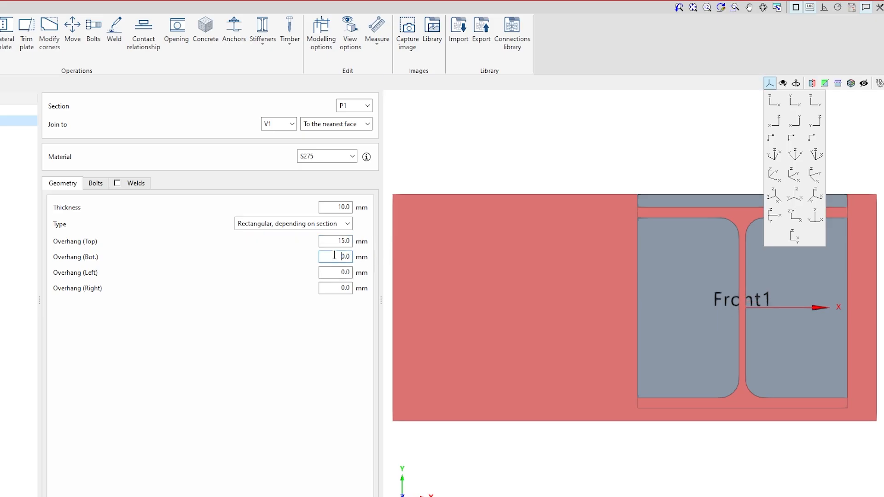
{"action": "type", "text": "1"}
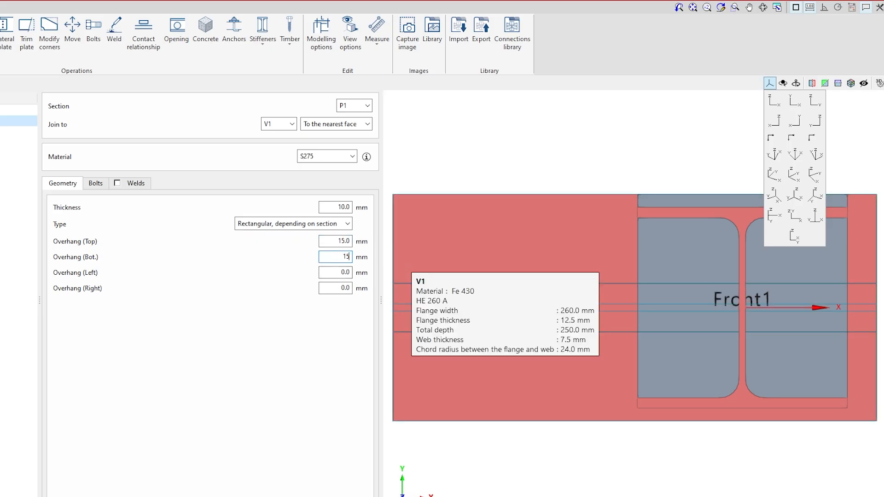
{"action": "type", "text": "5"}
{"action": "key", "text": "Tab"}
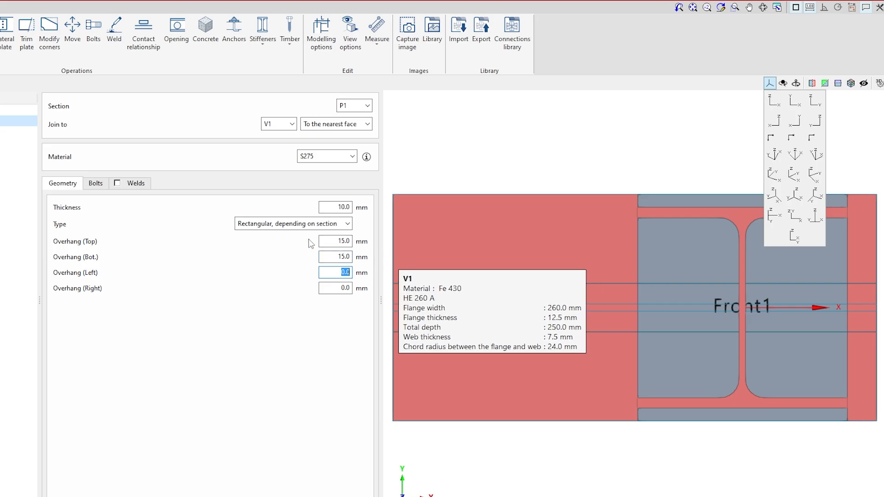
Set the end plate's left and right overhangs to 35 mm
{"action": "double_click", "coordinate": [343, 241]}
{"action": "double_click", "coordinate": [335, 256]}
{"action": "double_click", "coordinate": [345, 272]}
{"action": "type", "text": "35"}
{"action": "double_click", "coordinate": [346, 287]}
{"action": "type", "text": "35"}
{"action": "left_click", "coordinate": [371, 294]}
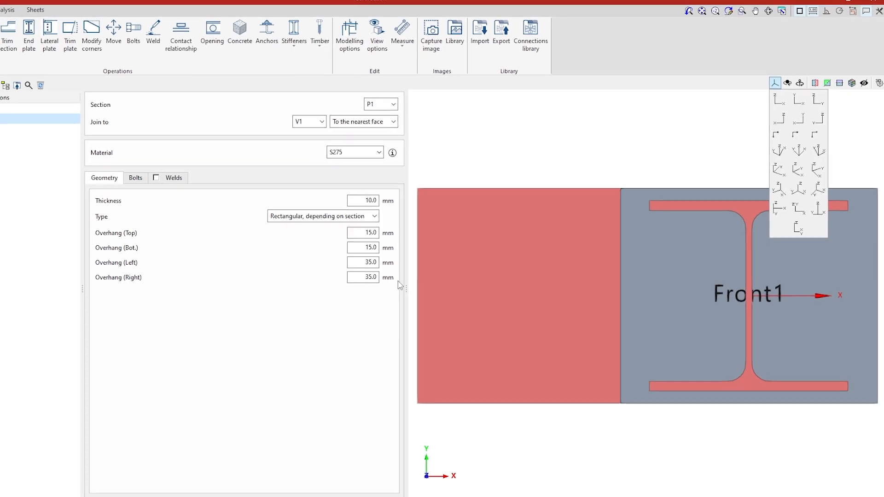
{"action": "middle_click_drag", "start_coordinate": [466, 305], "coordinate": [682, 242]}
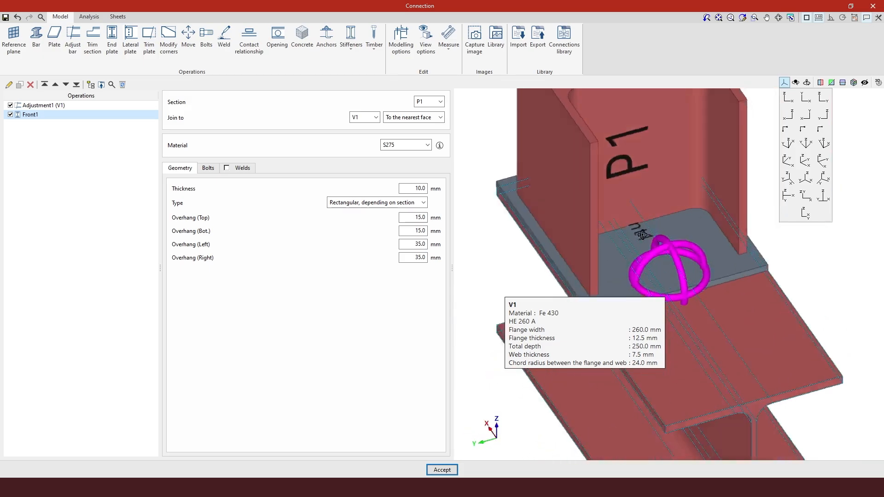
Zoom out and show Front1's bolt settings: ISO 4014 size 12, grade 4.6, none defined
{"action": "scroll", "coordinate": [739, 299], "scroll_direction": "down", "scroll_amount": 3}
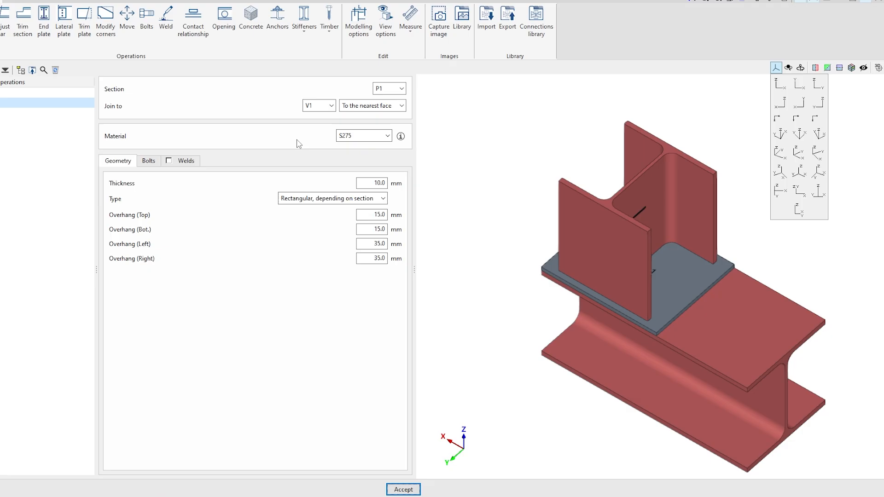
{"action": "left_click", "coordinate": [148, 161]}
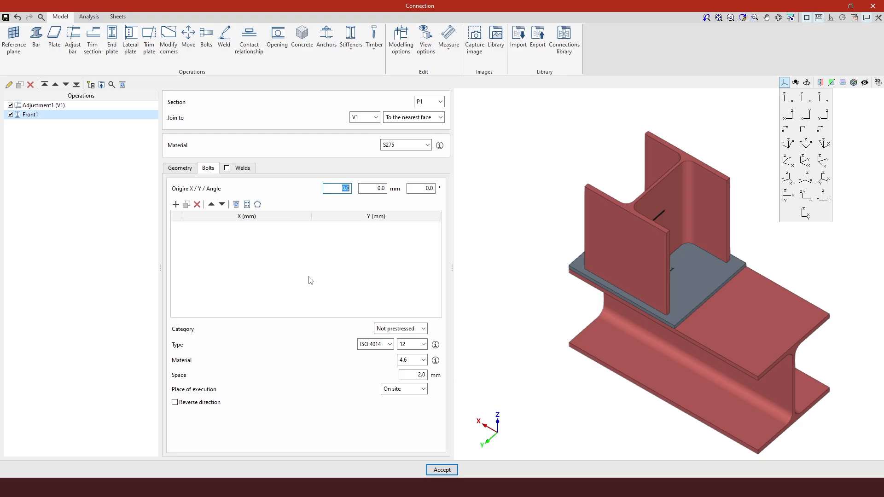
{"action": "left_click", "coordinate": [257, 205]}
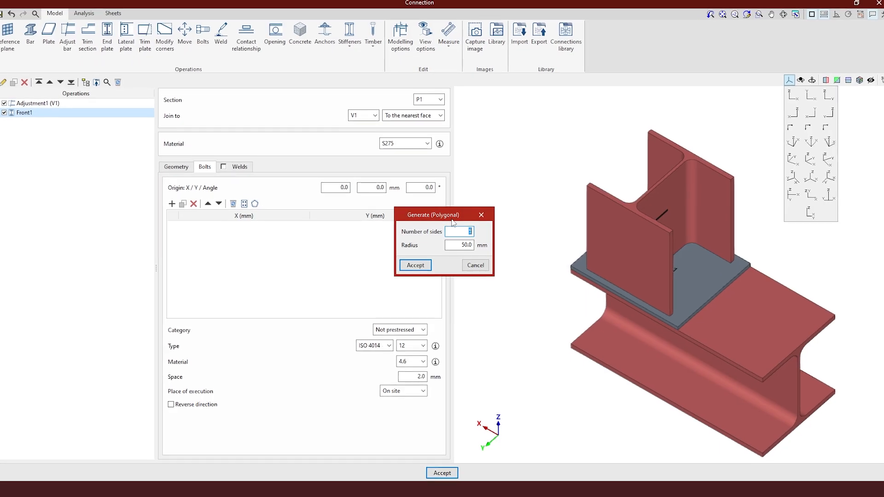
{"action": "left_click", "coordinate": [458, 243]}
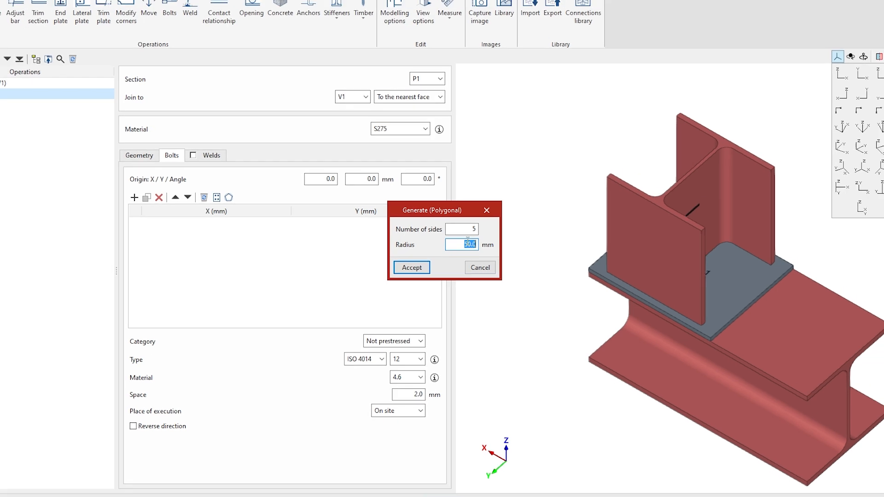
{"action": "left_click", "coordinate": [487, 210]}
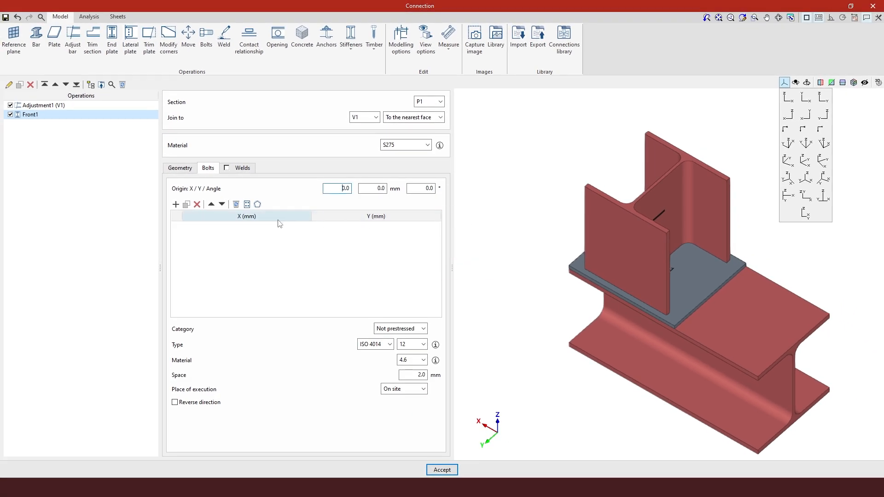
{"action": "left_click", "coordinate": [248, 204]}
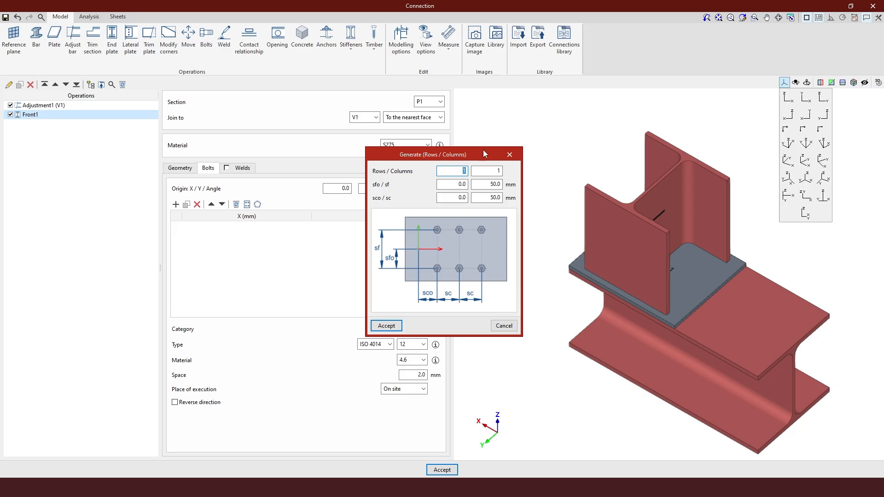
{"action": "left_click", "coordinate": [509, 155]}
{"action": "middle_click_drag", "start_coordinate": [667, 258], "coordinate": [681, 234]}
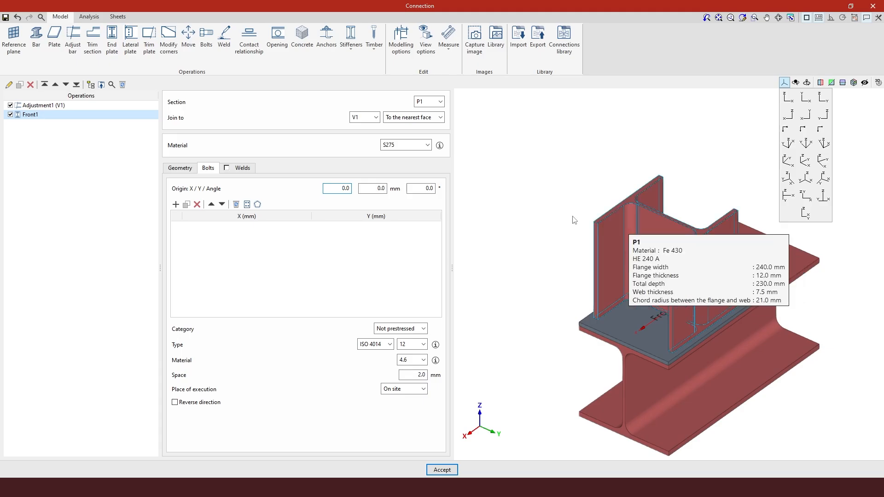
In View options, keep the plates' centre axis shown and apply the display settings
{"action": "left_click", "coordinate": [427, 51]}
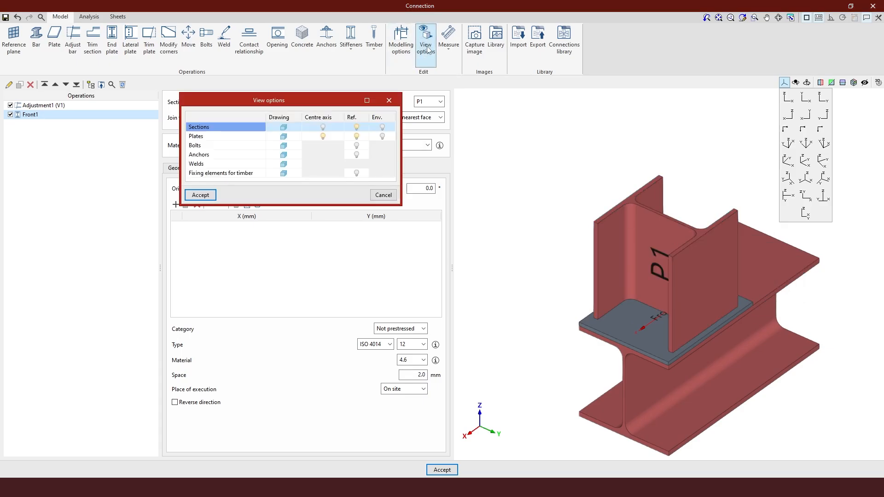
{"action": "left_click", "coordinate": [283, 129]}
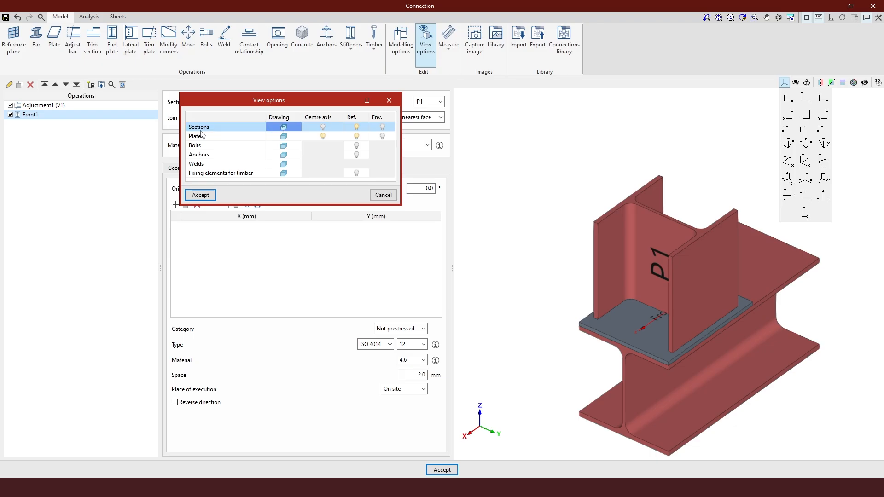
{"action": "left_click", "coordinate": [324, 137]}
{"action": "left_click", "coordinate": [322, 136]}
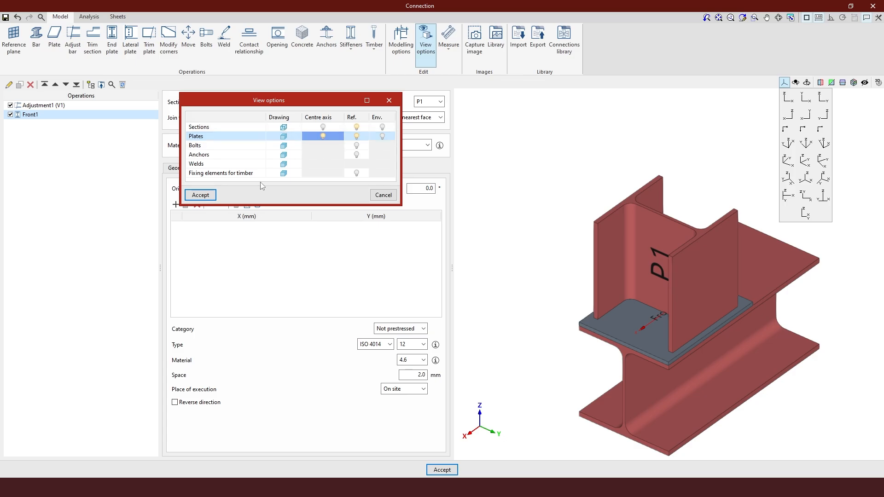
{"action": "left_click", "coordinate": [201, 195]}
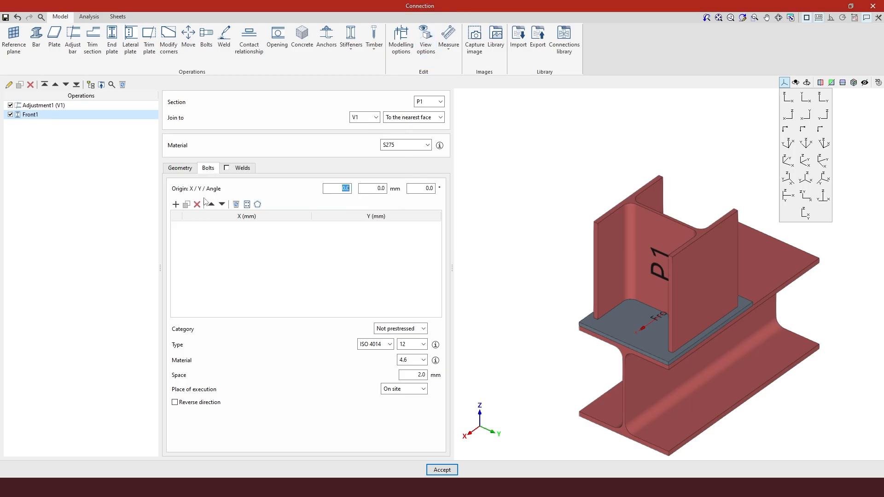
{"action": "scroll", "coordinate": [661, 338], "scroll_direction": "up", "scroll_amount": 3}
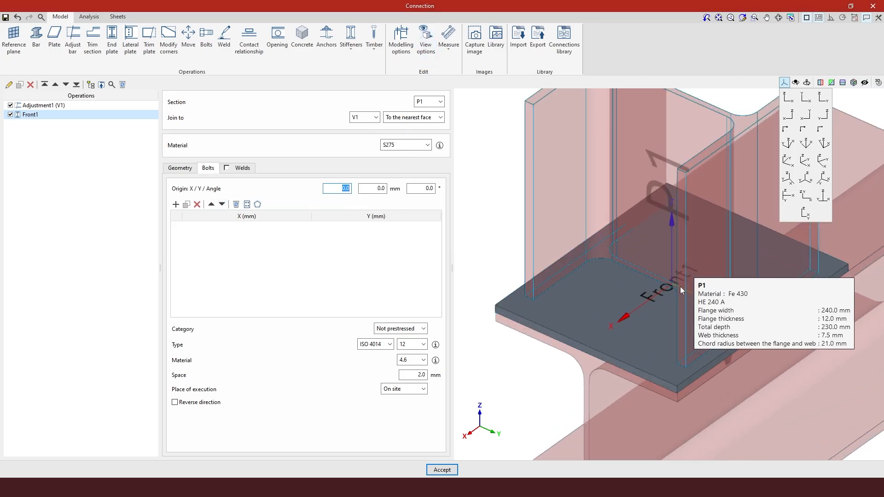
{"action": "scroll", "coordinate": [677, 289], "scroll_direction": "up", "scroll_amount": 2}
{"action": "middle_click_drag", "start_coordinate": [674, 292], "coordinate": [678, 298]}
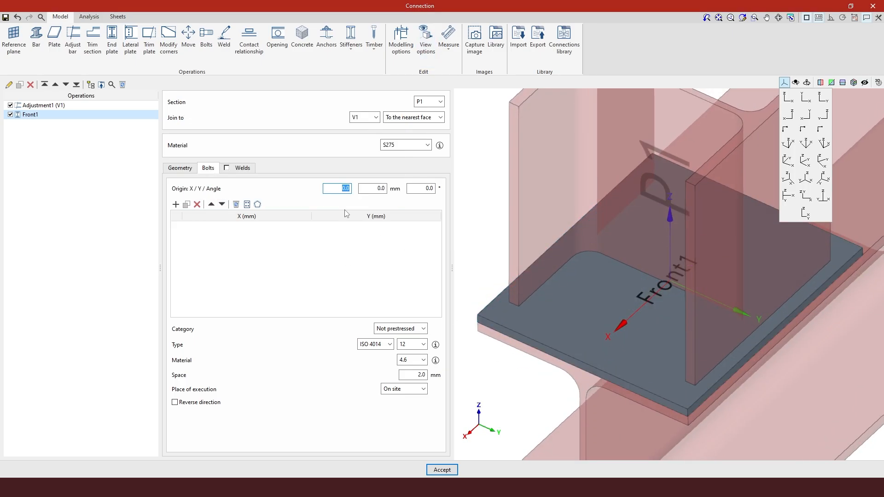
{"action": "left_click", "coordinate": [247, 204]}
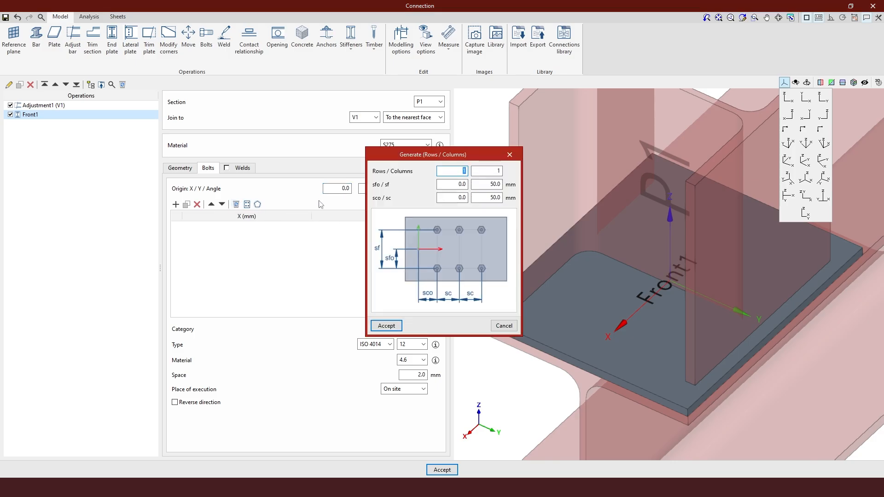
{"action": "left_click_drag", "start_coordinate": [453, 152], "coordinate": [378, 95]}
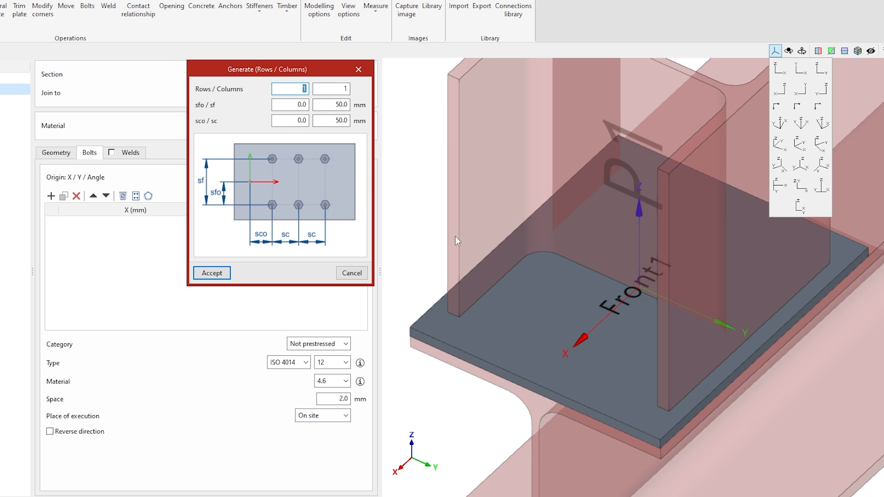
{"action": "left_click", "coordinate": [367, 69]}
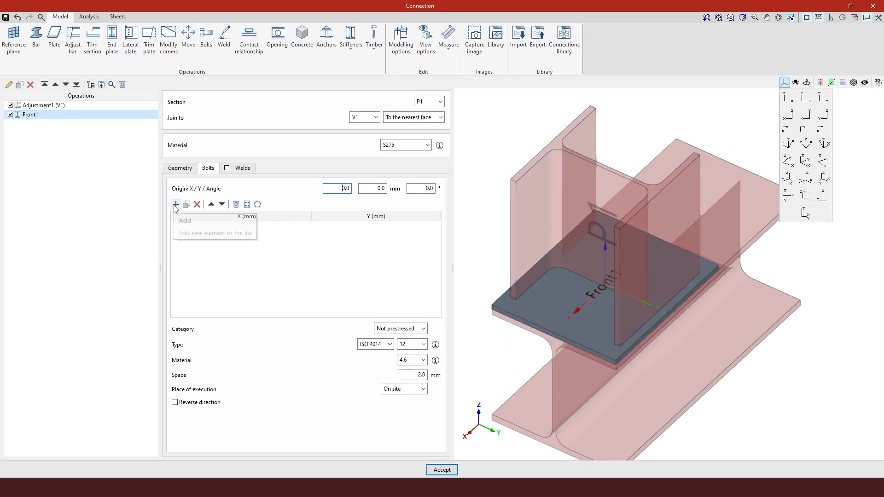
Add the first M12 bolt on the end plate at X 75, Y 75 mm
{"action": "left_click", "coordinate": [176, 204]}
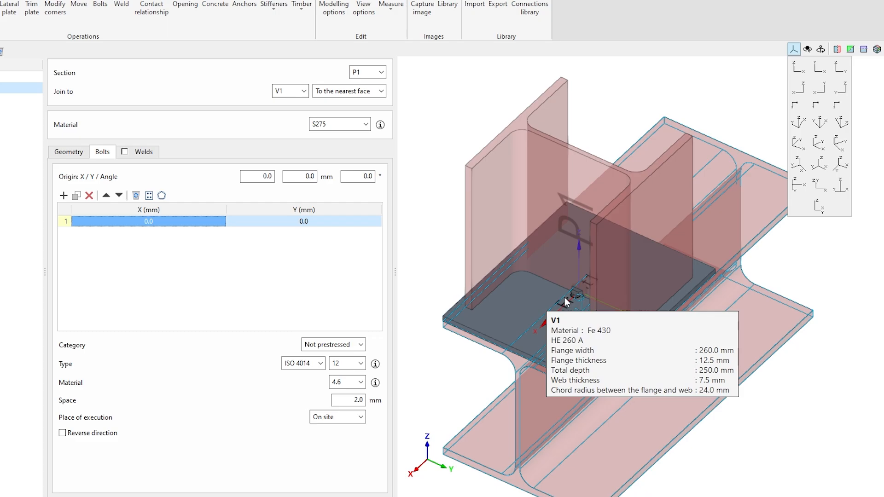
{"action": "scroll", "coordinate": [576, 297], "scroll_direction": "up", "scroll_amount": 5}
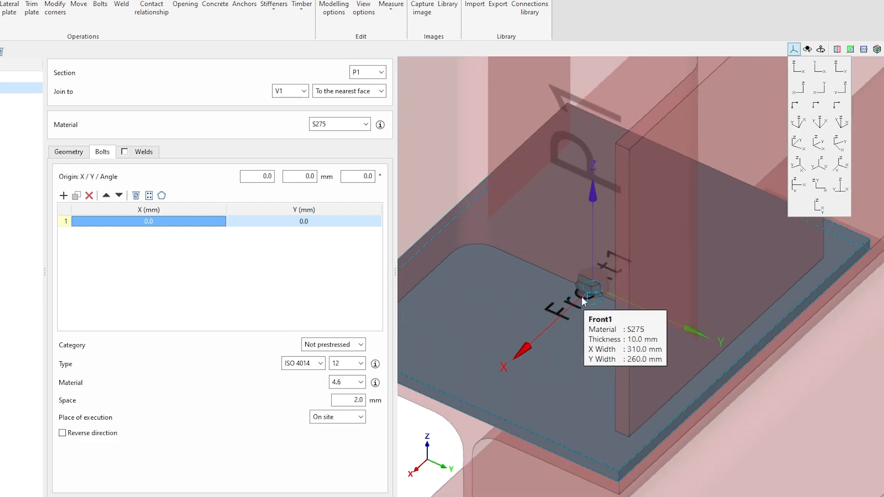
{"action": "scroll", "coordinate": [591, 292], "scroll_direction": "down", "scroll_amount": 5}
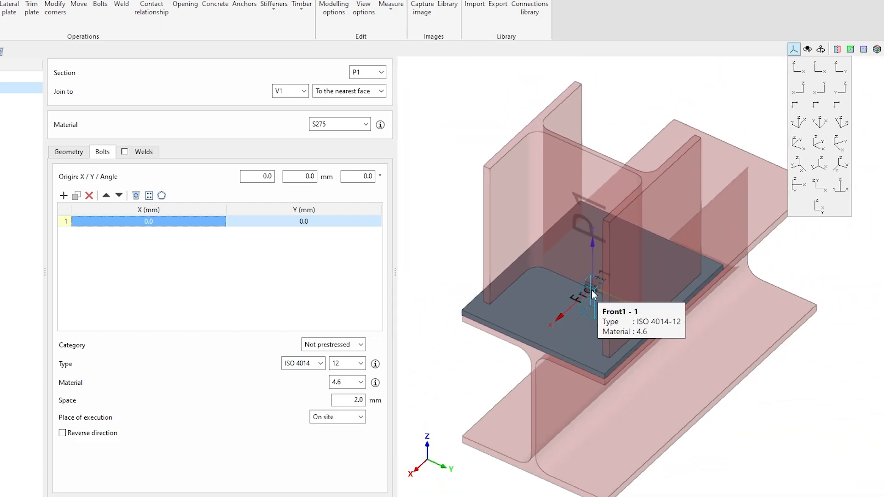
{"action": "double_click", "coordinate": [146, 222]}
{"action": "type", "text": "75"}
{"action": "key", "text": "Tab"}
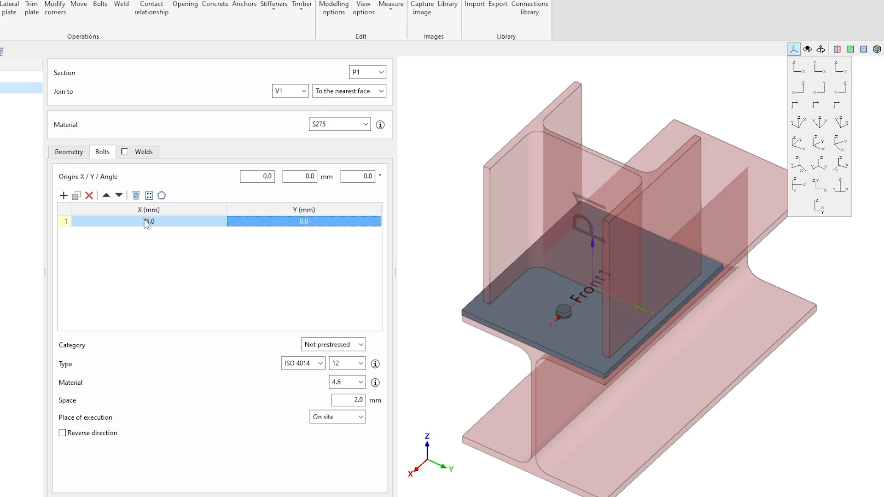
{"action": "type", "text": "75"}
{"action": "key", "text": "Tab"}
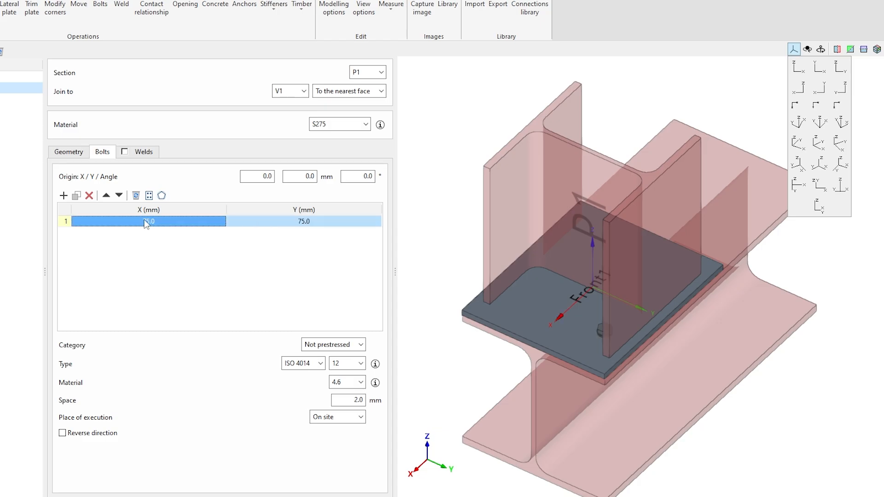
Duplicate the first bolt as a second bolt at X -75, Y 75 mm
{"action": "left_click", "coordinate": [76, 195]}
{"action": "left_click", "coordinate": [114, 233]}
{"action": "left_click", "coordinate": [115, 234]}
{"action": "type", "text": "-75"}
{"action": "left_click", "coordinate": [116, 221]}
Add a third bolt at (75, -75) and a fourth at (-75, -75) mm
{"action": "left_click", "coordinate": [76, 195]}
{"action": "left_click", "coordinate": [305, 244]}
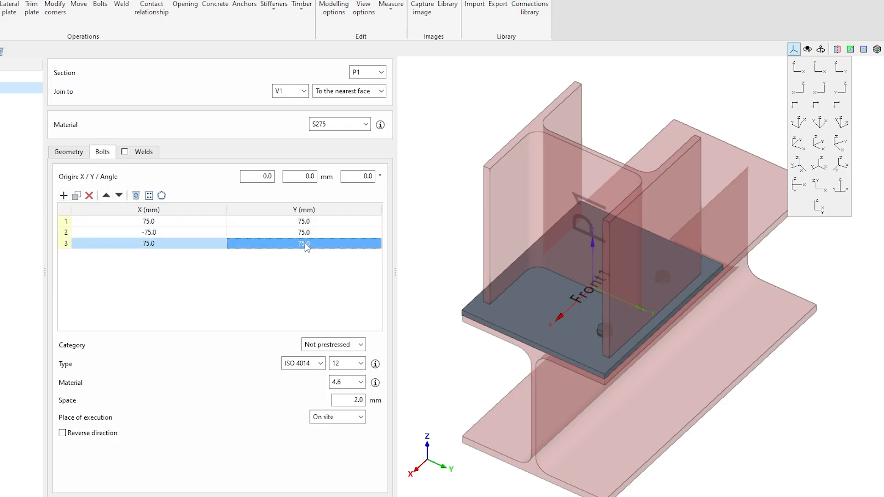
{"action": "left_click", "coordinate": [304, 243]}
{"action": "type", "text": "-75"}
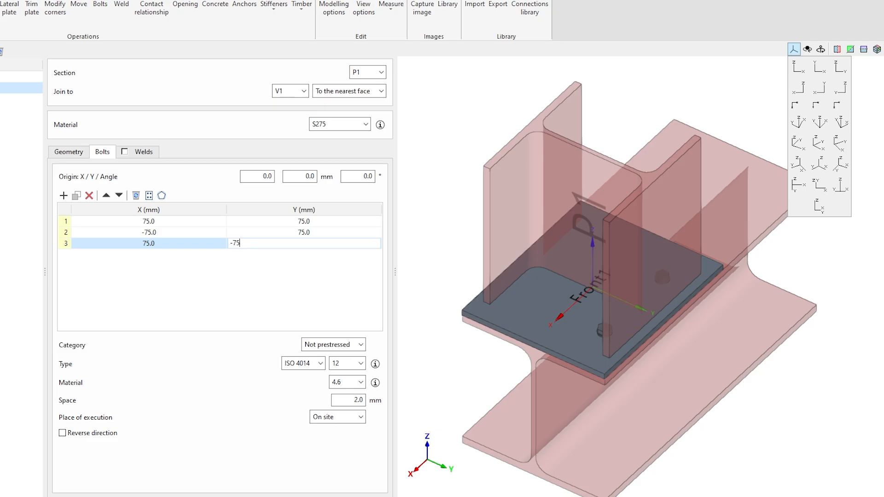
{"action": "key", "text": "Return"}
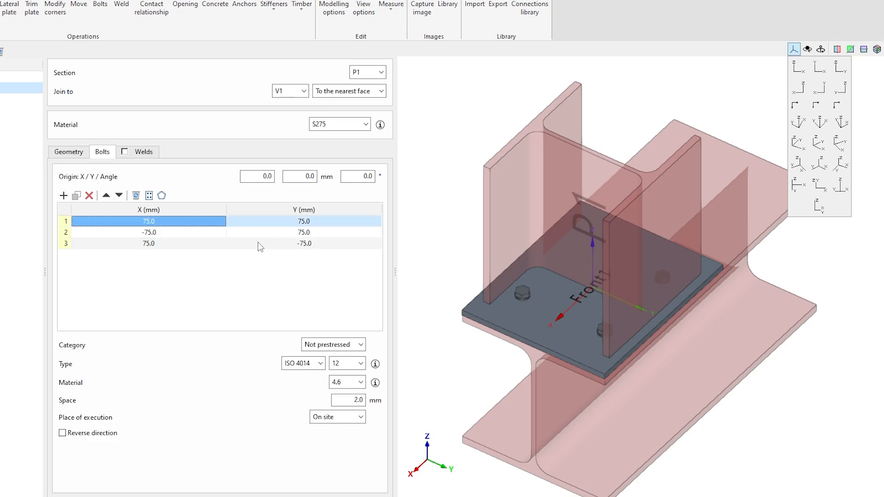
{"action": "left_click", "coordinate": [159, 243]}
{"action": "left_click", "coordinate": [77, 196]}
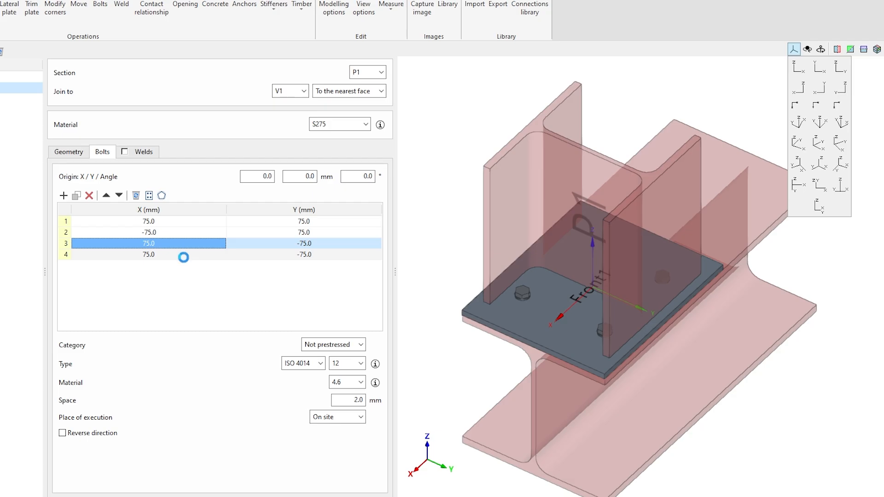
{"action": "type", "text": "-75"}
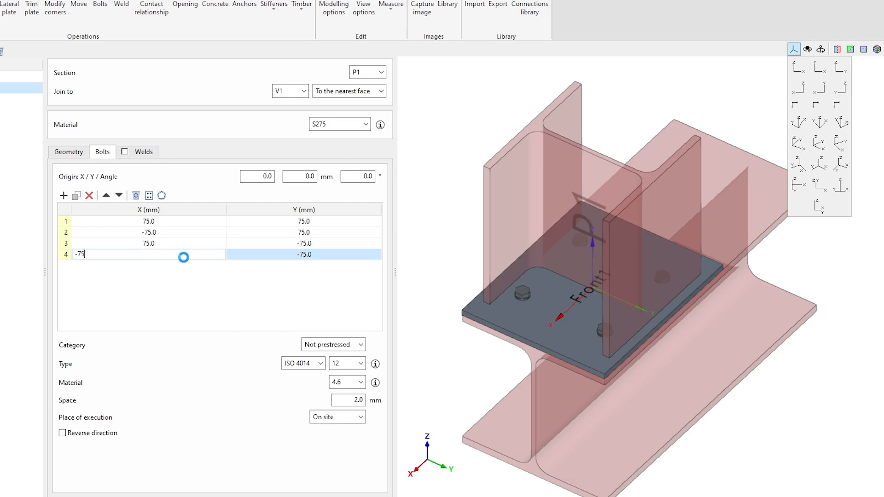
{"action": "key", "text": "Return"}
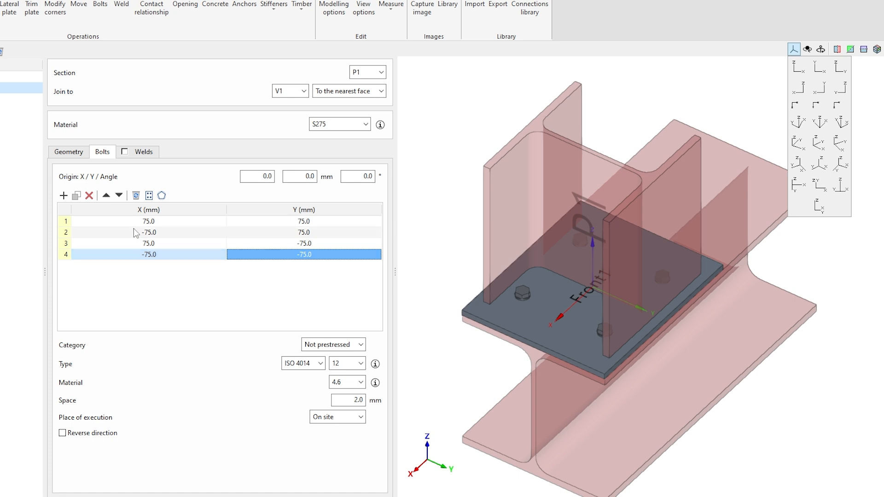
{"action": "left_click", "coordinate": [126, 217]}
{"action": "left_click_drag", "start_coordinate": [126, 217], "coordinate": [333, 259]}
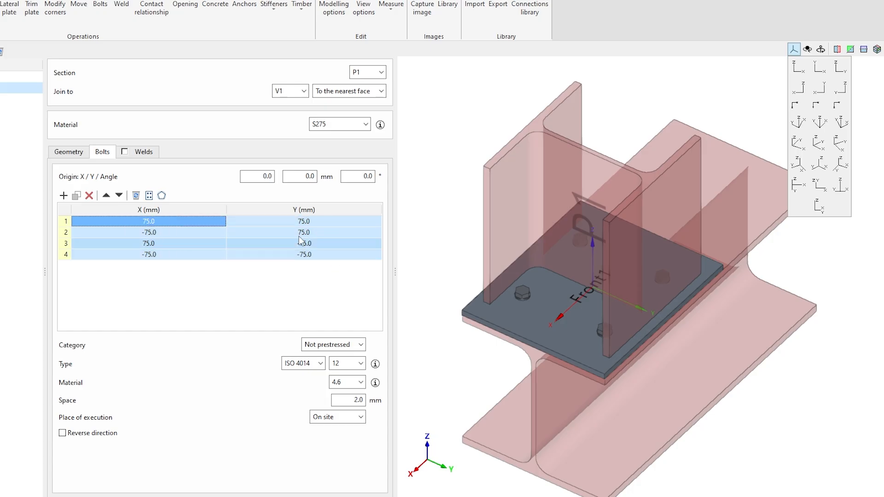
{"action": "right_click", "coordinate": [137, 226]}
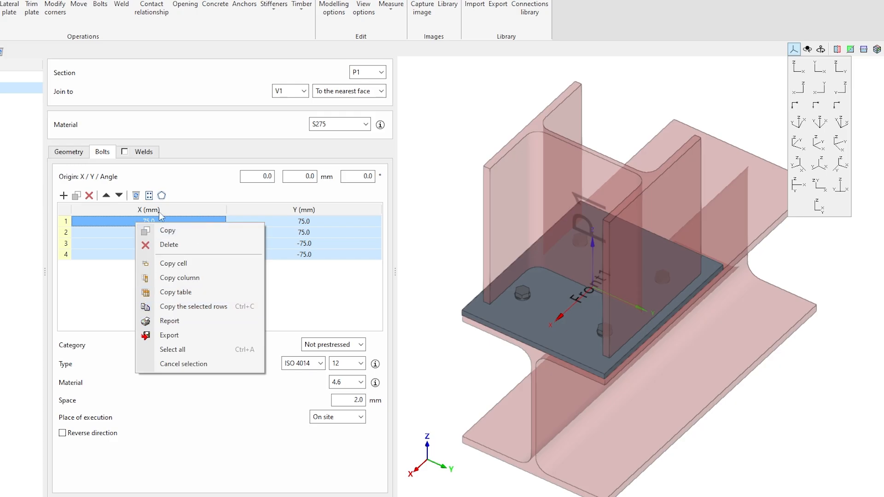
{"action": "right_click", "coordinate": [106, 251]}
{"action": "left_click", "coordinate": [355, 222]}
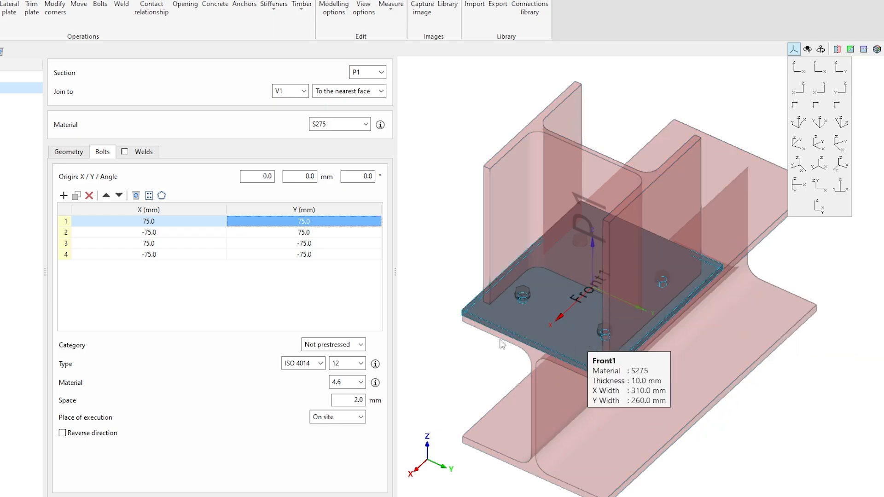
{"action": "left_click", "coordinate": [359, 344]}
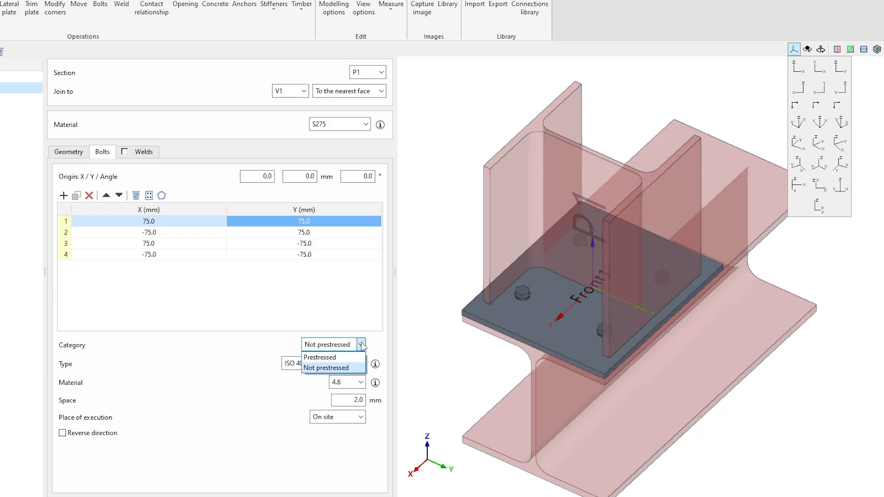
{"action": "left_click", "coordinate": [356, 367]}
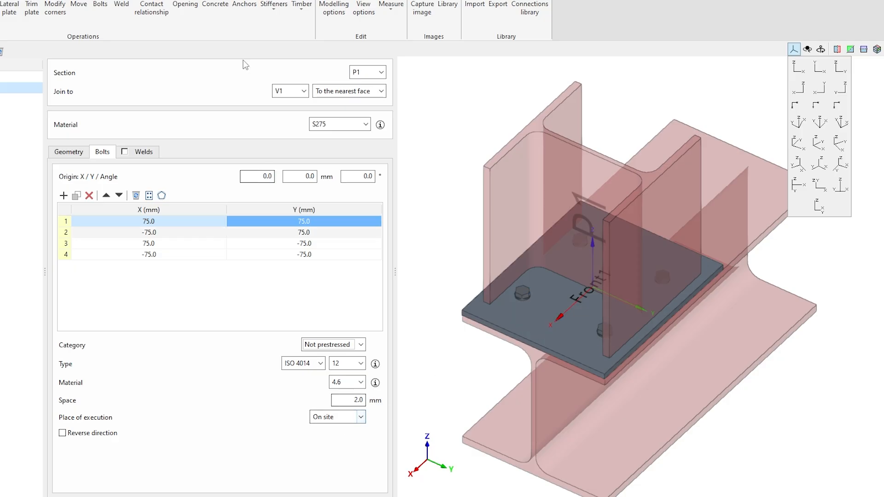
Enable the end plate's 4.0 mm fillet welds to P1's flanges and webs and change the flange weld position
{"action": "left_click", "coordinate": [140, 155]}
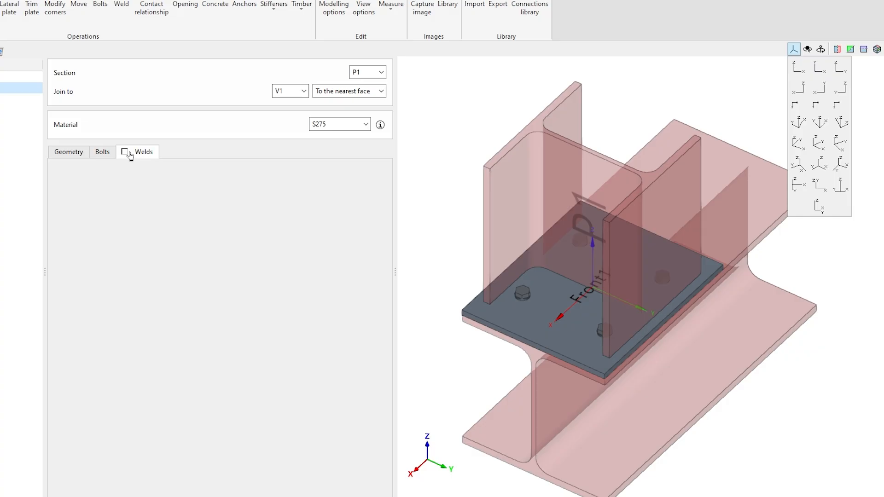
{"action": "left_click", "coordinate": [125, 152]}
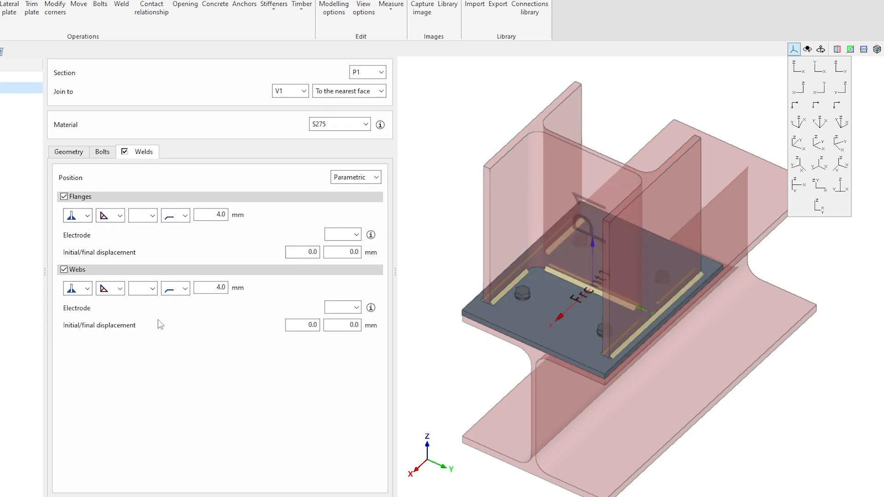
{"action": "left_click", "coordinate": [88, 216]}
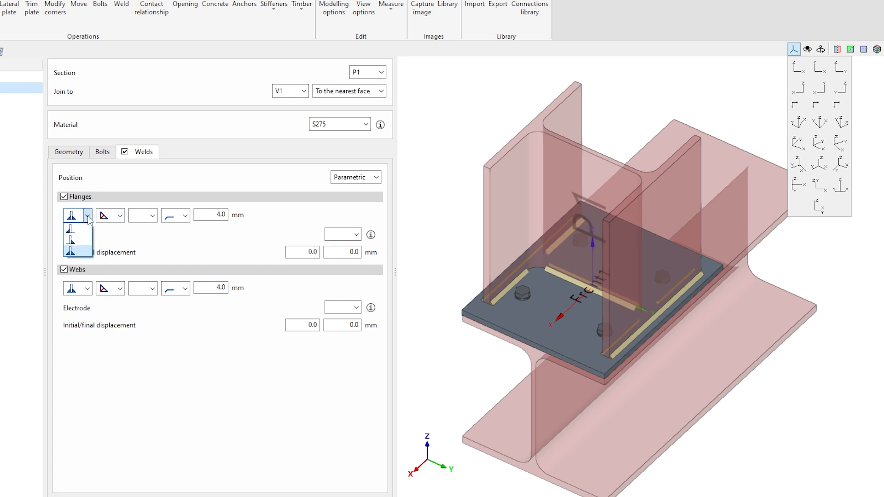
{"action": "left_click", "coordinate": [74, 236]}
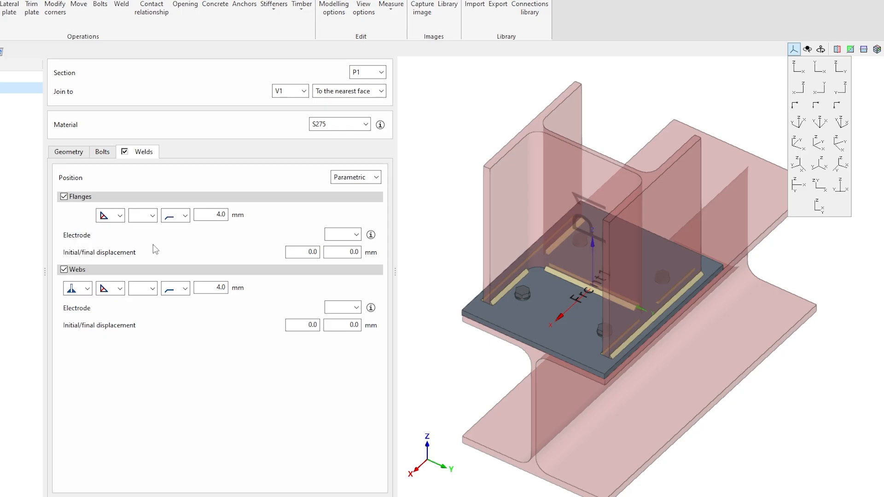
Orbit around the base plate to inspect the welds, then re-pick the flange weld position
{"action": "scroll", "coordinate": [484, 296], "scroll_direction": "up", "scroll_amount": 5}
{"action": "right_click_drag", "start_coordinate": [492, 298], "coordinate": [662, 262]}
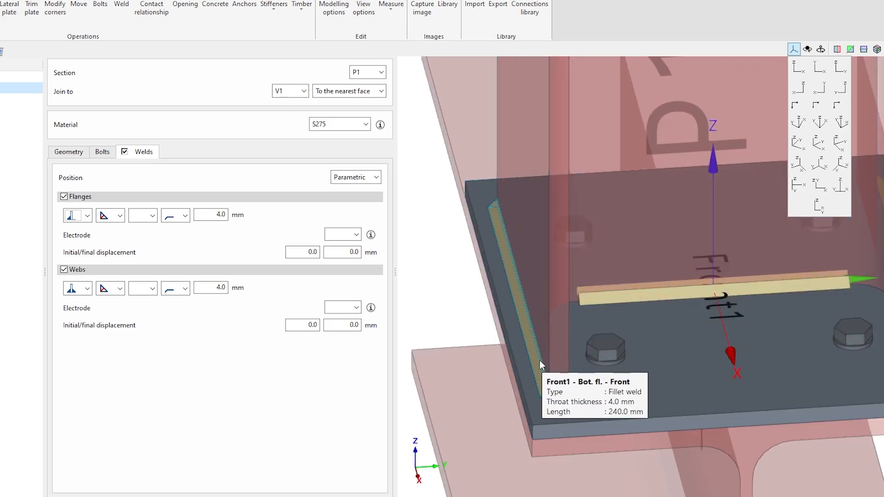
{"action": "scroll", "coordinate": [586, 388], "scroll_direction": "up", "scroll_amount": 6}
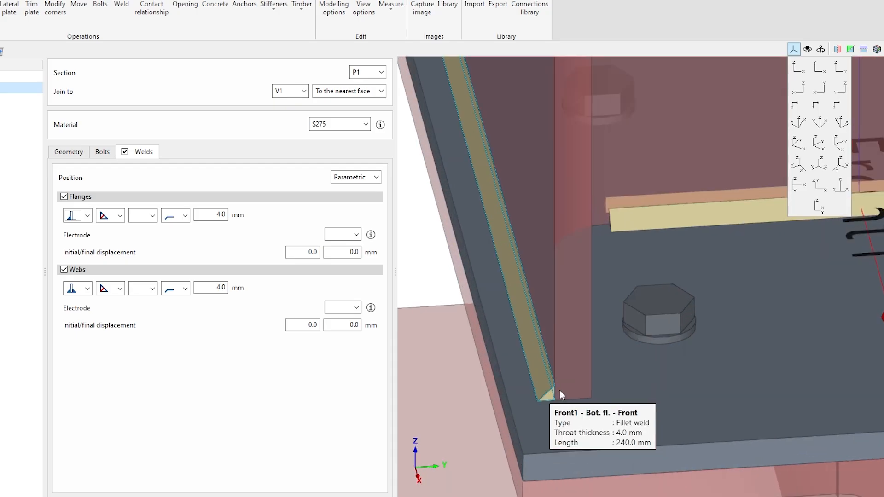
{"action": "left_click", "coordinate": [88, 215]}
{"action": "left_click", "coordinate": [76, 251]}
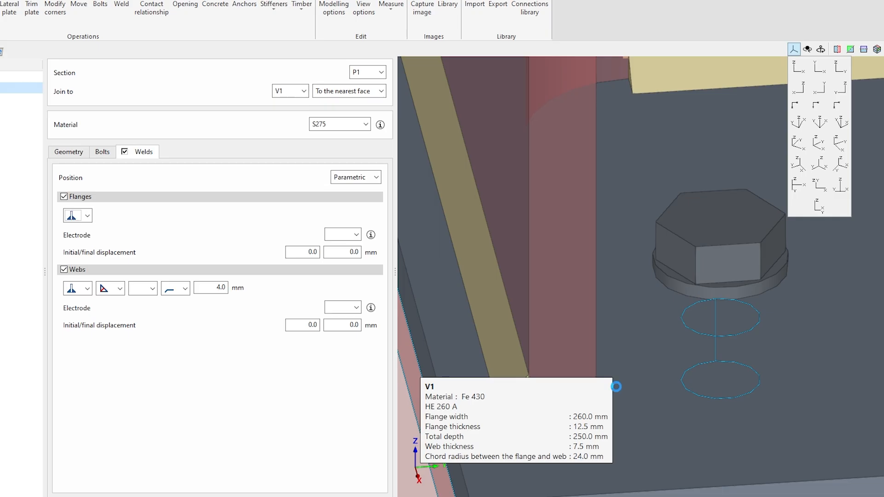
{"action": "scroll", "coordinate": [584, 382], "scroll_direction": "down", "scroll_amount": 3}
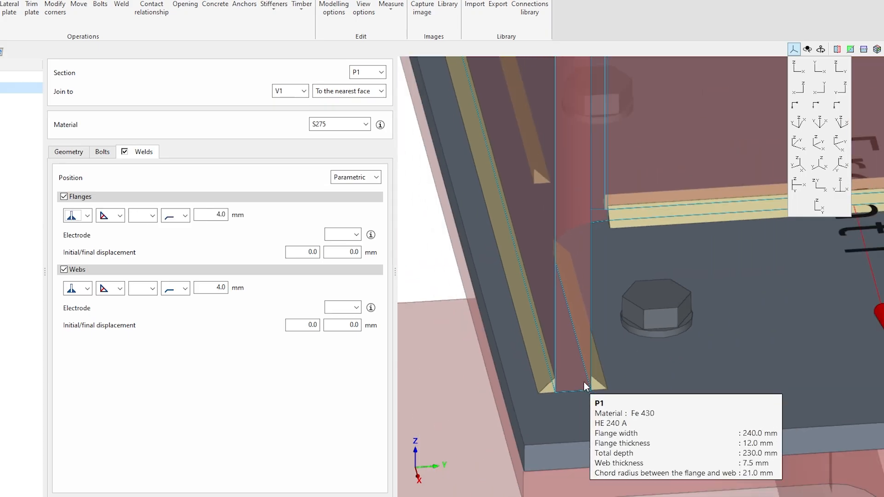
{"action": "scroll", "coordinate": [583, 382], "scroll_direction": "down", "scroll_amount": 2}
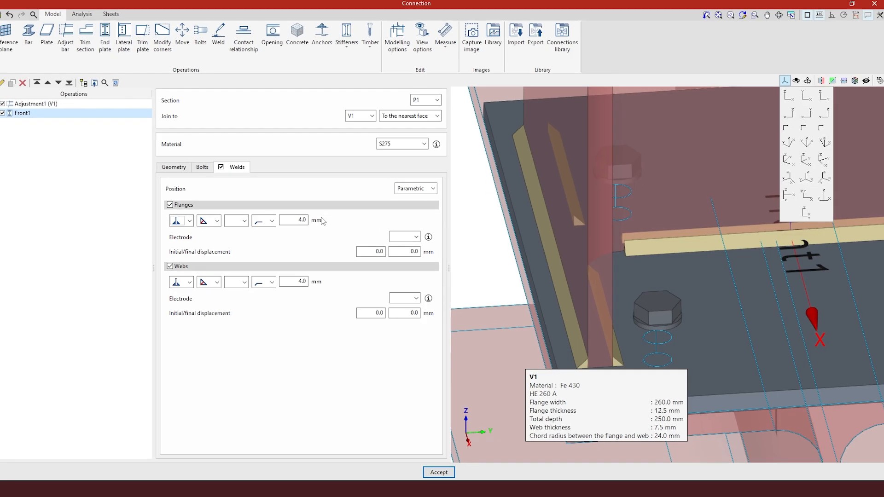
{"action": "left_click", "coordinate": [225, 42]}
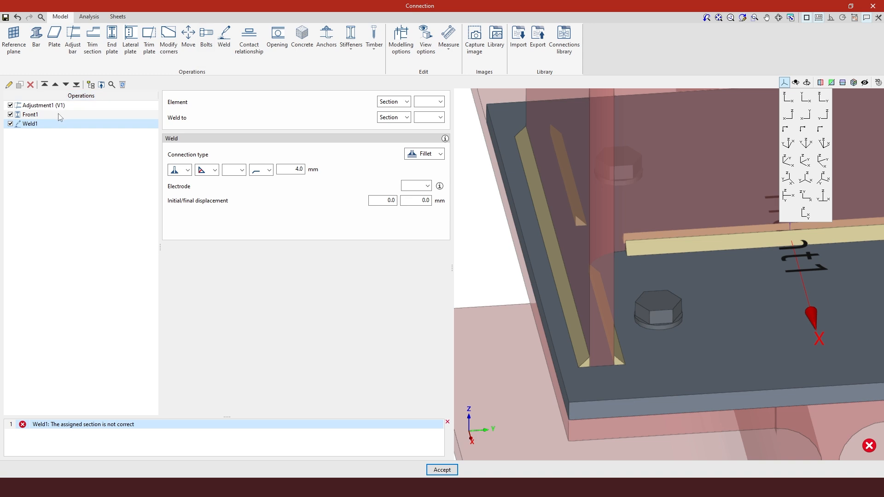
{"action": "left_click", "coordinate": [445, 138]}
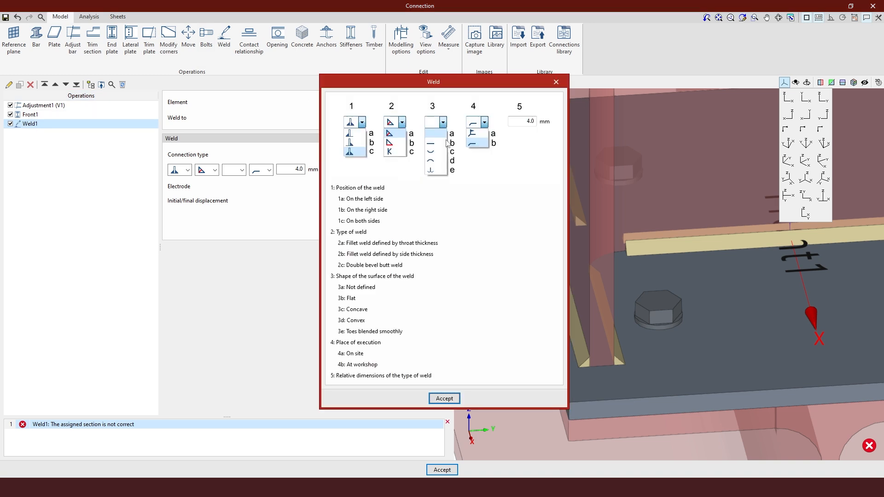
{"action": "left_click_drag", "start_coordinate": [396, 83], "coordinate": [542, 94]}
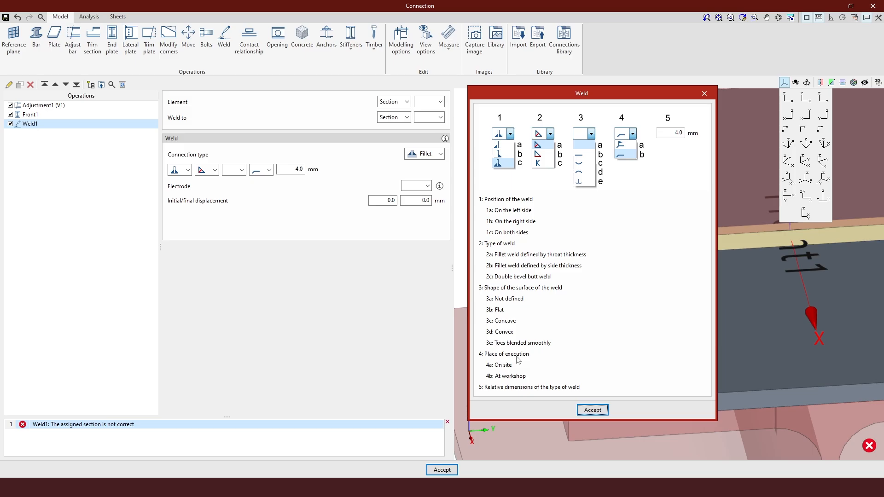
{"action": "left_click", "coordinate": [704, 94]}
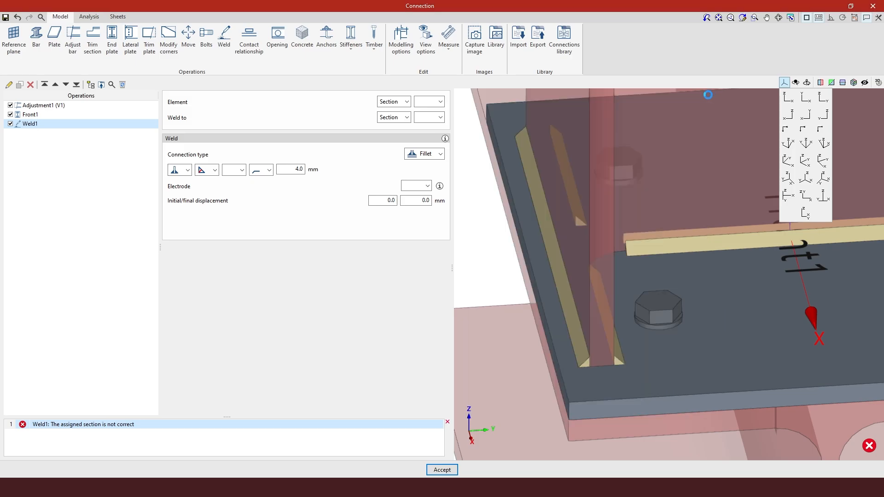
{"action": "left_click", "coordinate": [31, 84]}
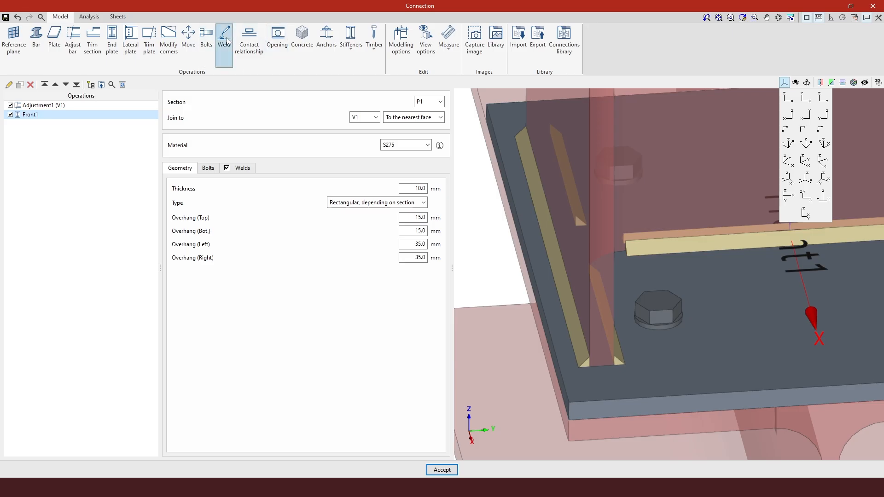
Set the flange welds to the second execution-place option, keeping 4.0 mm welds on flanges and webs
{"action": "left_click", "coordinate": [242, 168]}
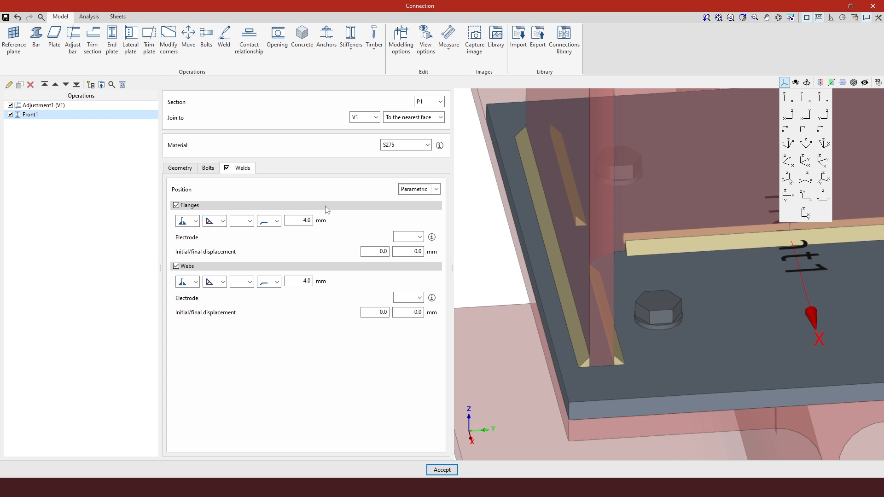
{"action": "left_click", "coordinate": [277, 222]}
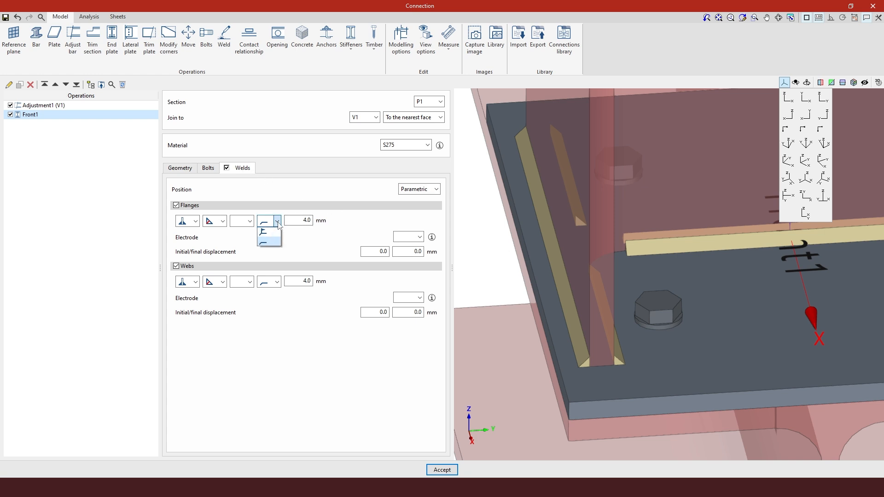
{"action": "left_click", "coordinate": [273, 245]}
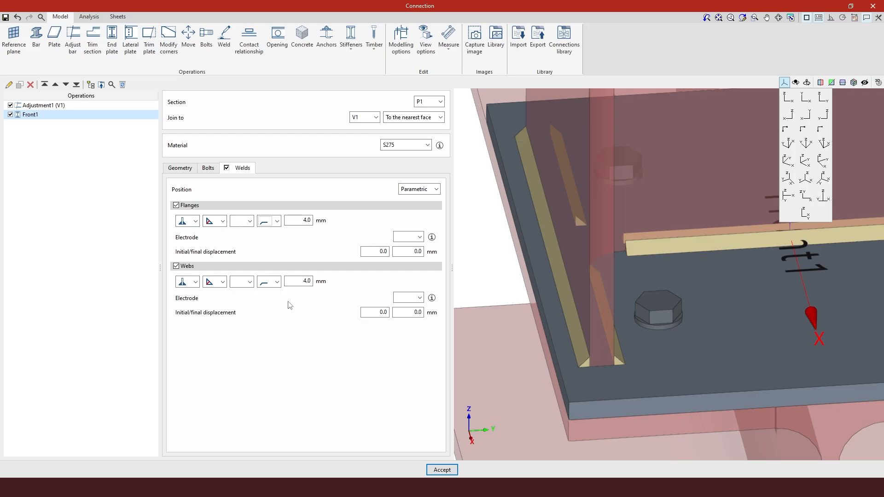
{"action": "left_click", "coordinate": [277, 225]}
{"action": "left_click", "coordinate": [303, 168]}
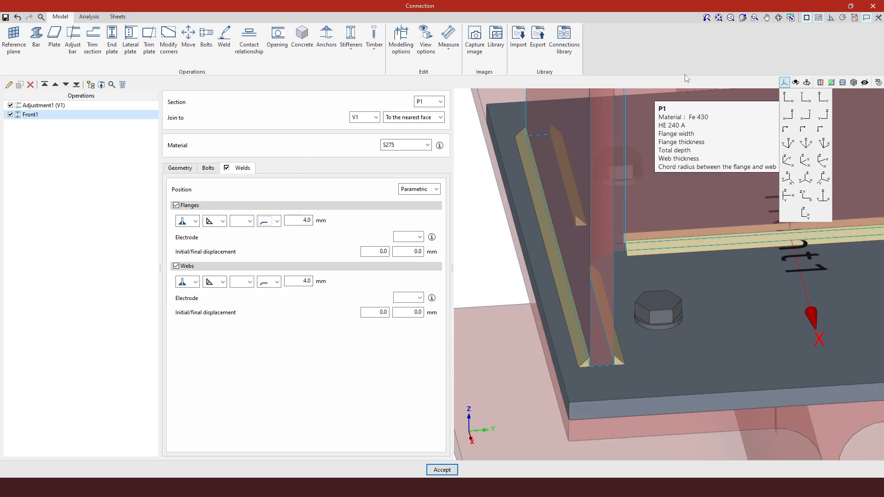
Fit the P1–V1 joint in full window and orbit to view the bolted, welded end plate
{"action": "left_click", "coordinate": [719, 17]}
{"action": "right_click_drag", "start_coordinate": [808, 311], "coordinate": [566, 257]}
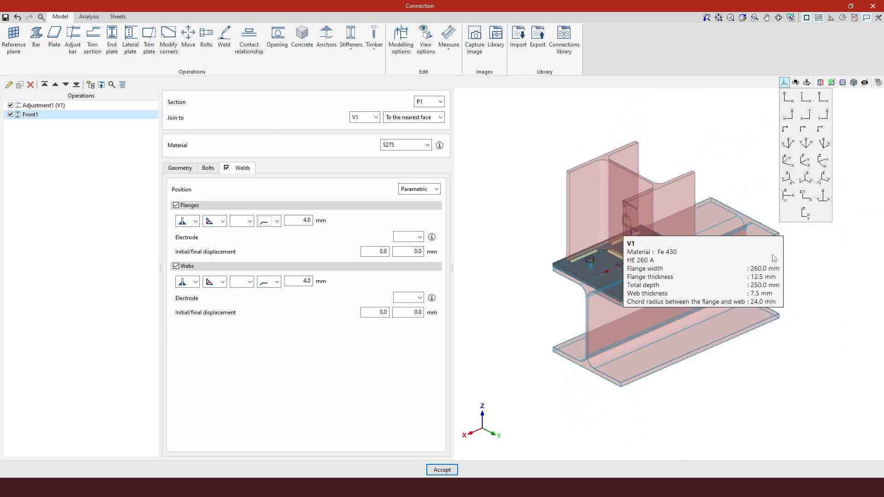
{"action": "scroll", "coordinate": [771, 253], "scroll_direction": "up", "scroll_amount": 1}
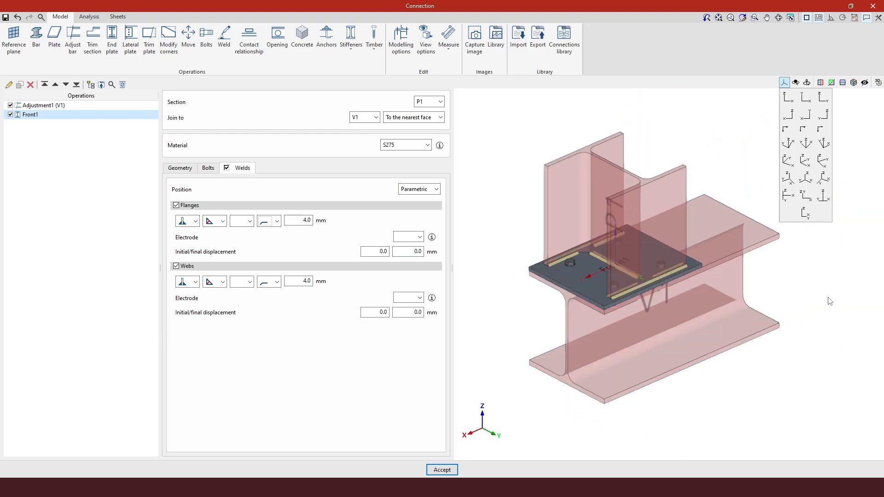
{"action": "left_click", "coordinate": [788, 83]}
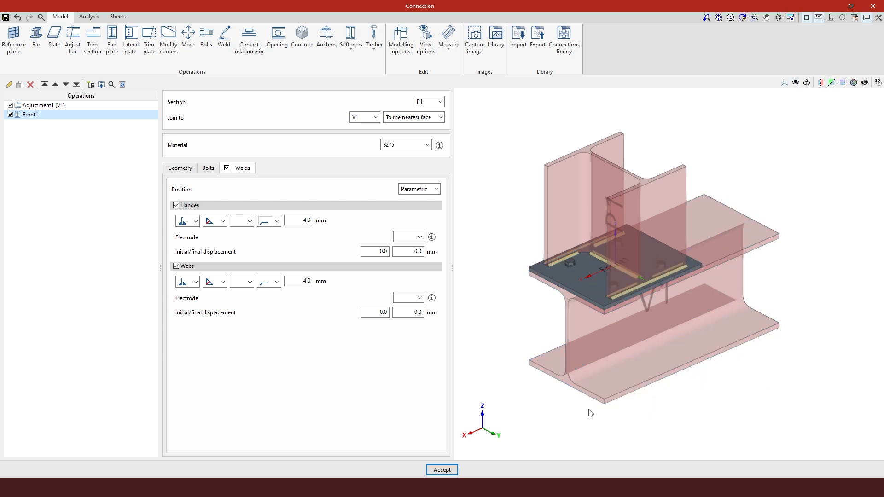